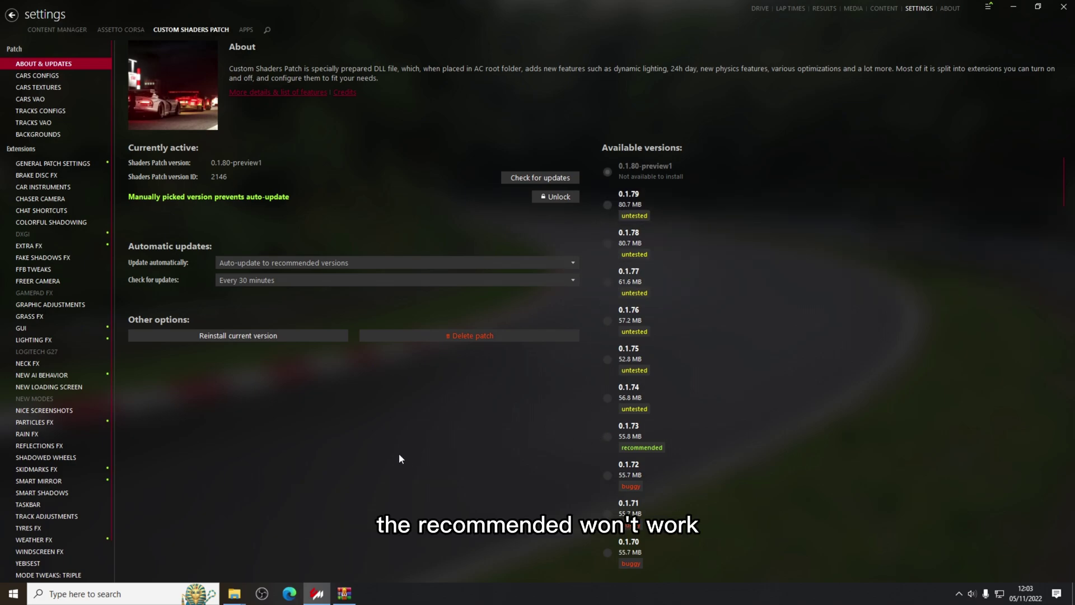
Switch to the assettocorsa folder in File Explorer and go to extension\lua\tools\csp-traffic-tool
mouse_move(234, 593)
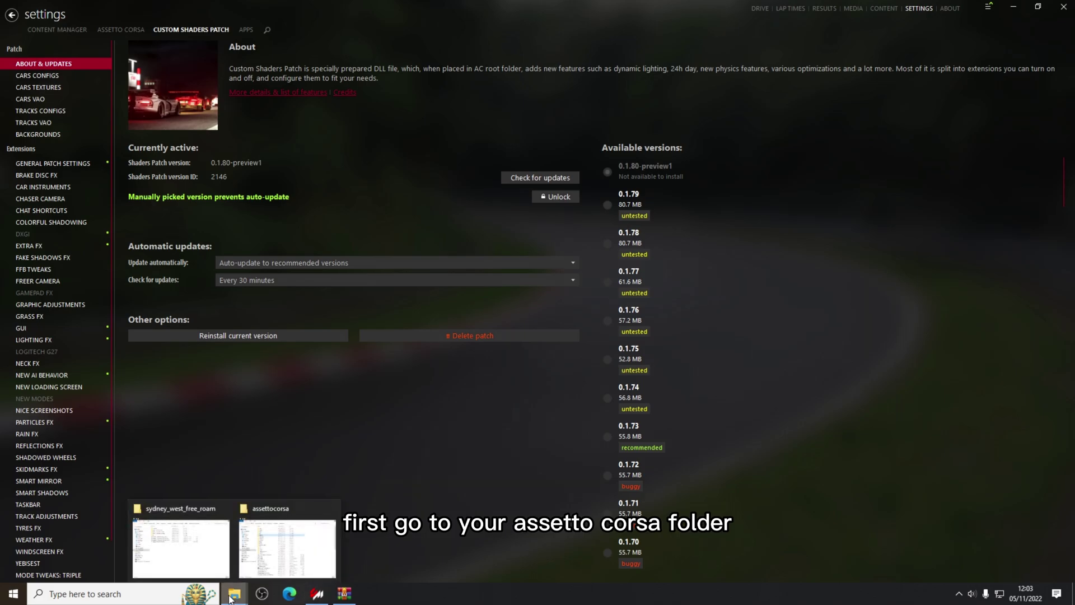
left_click(278, 550)
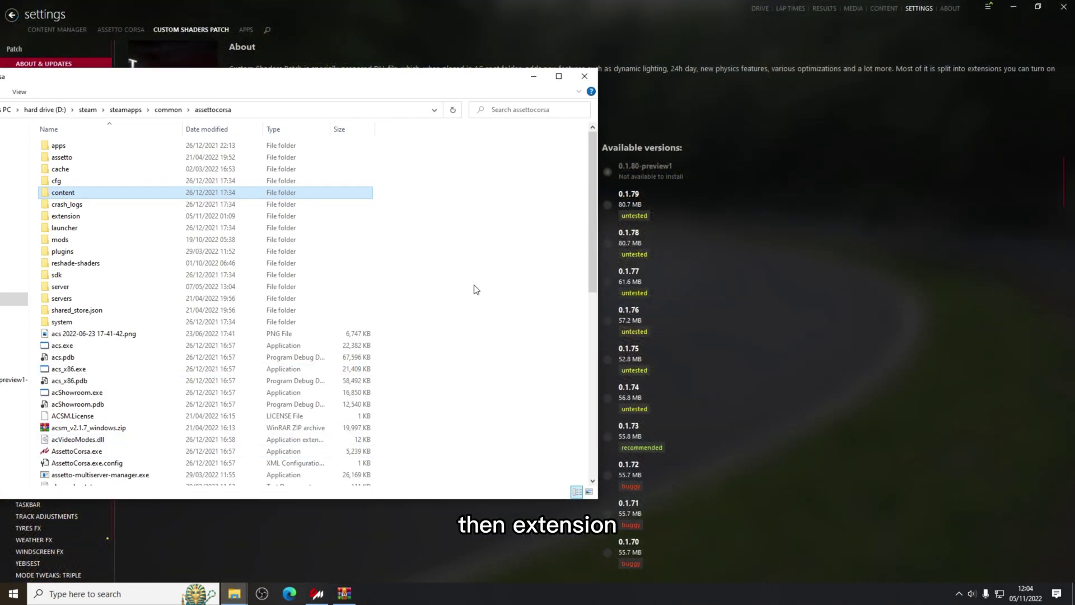
left_click(476, 290)
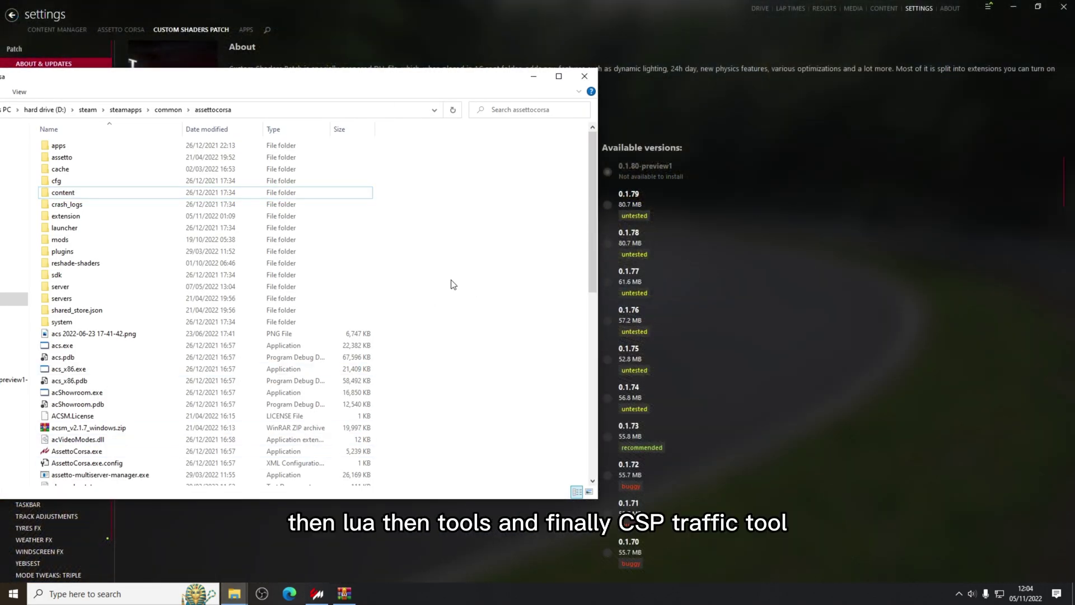
double_click(74, 218)
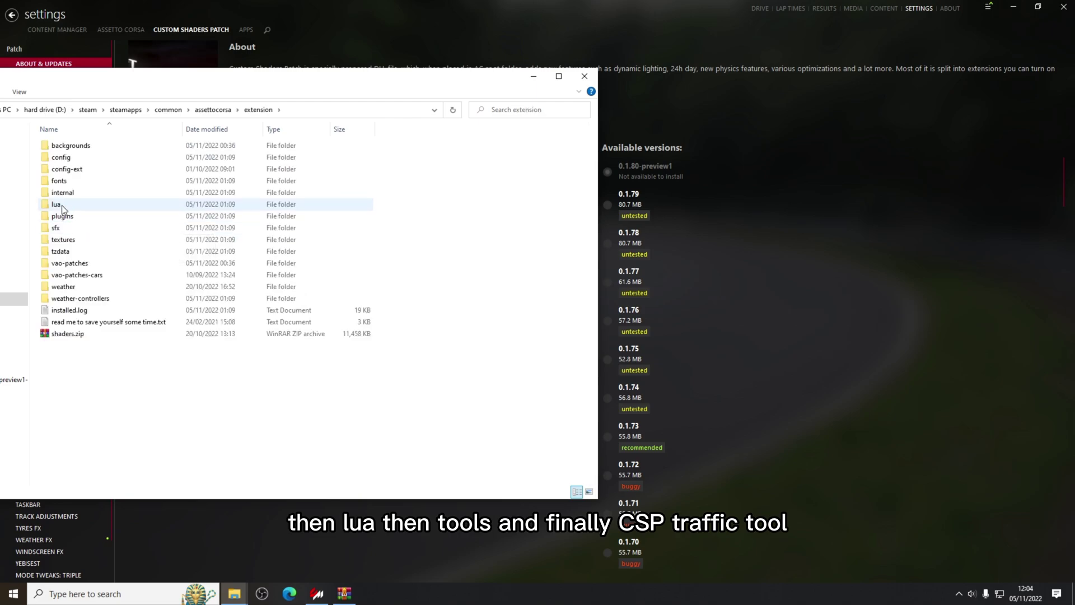
double_click(63, 205)
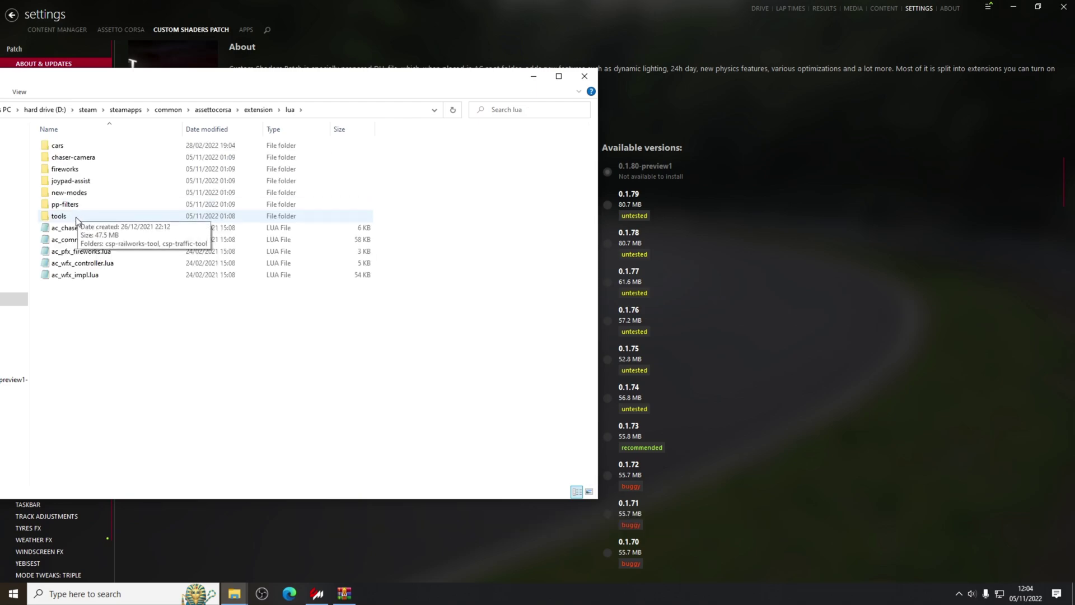
double_click(75, 216)
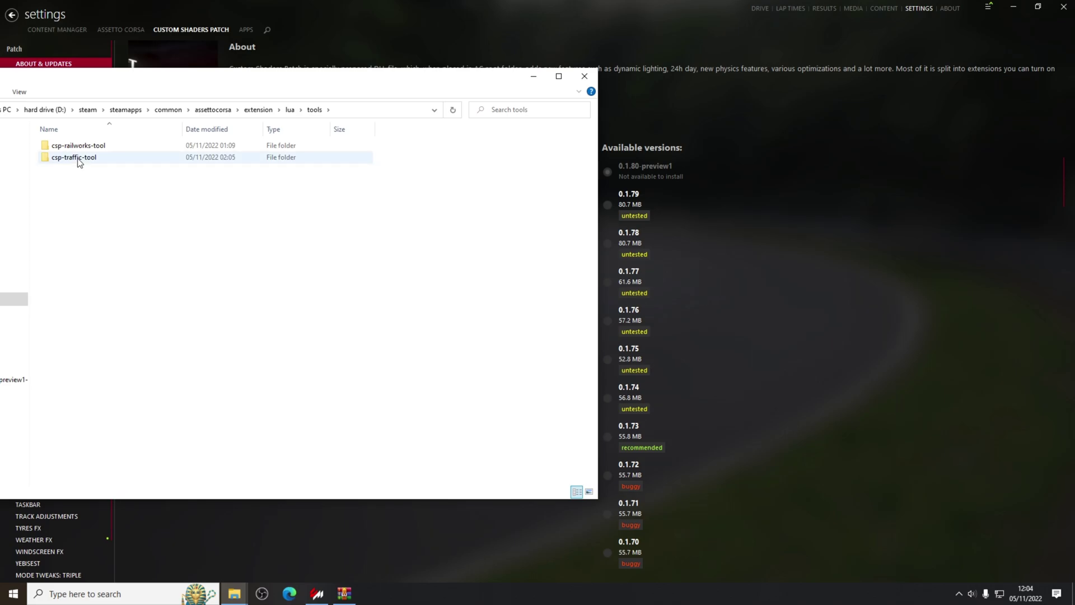
double_click(78, 159)
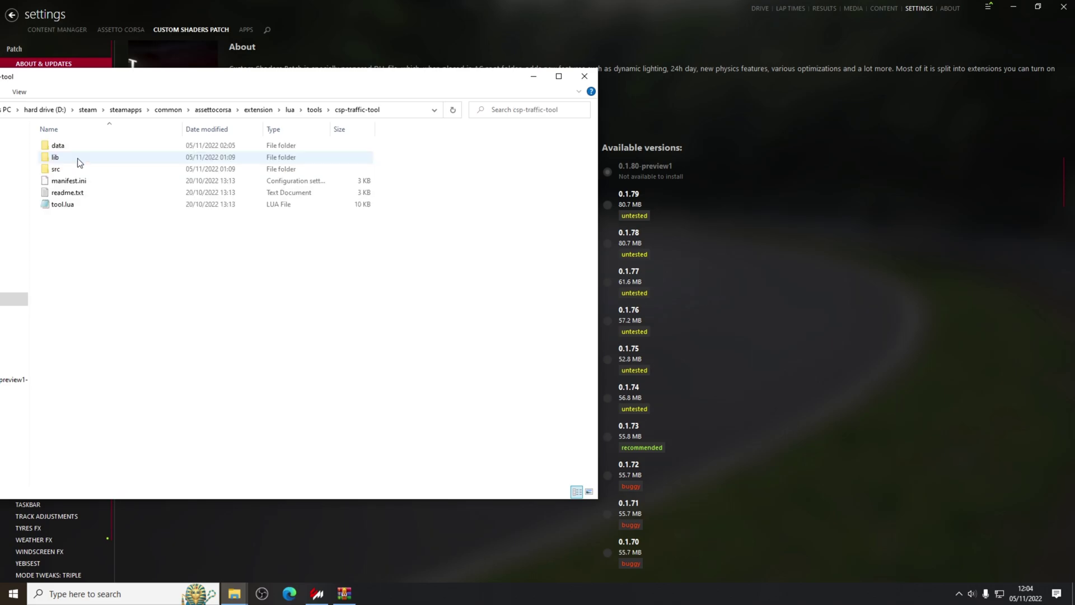
Copy the data folder from data.zip in WinRAR into the csp-traffic-tool folder, and close the archive and the folder window
left_click(345, 594)
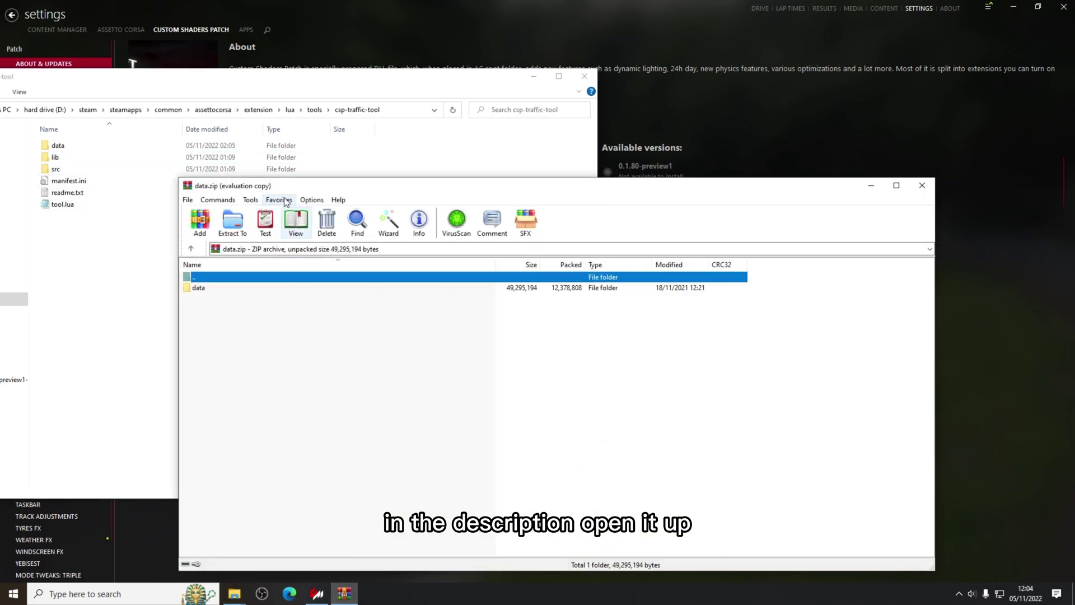
left_click_drag(297, 195, 461, 224)
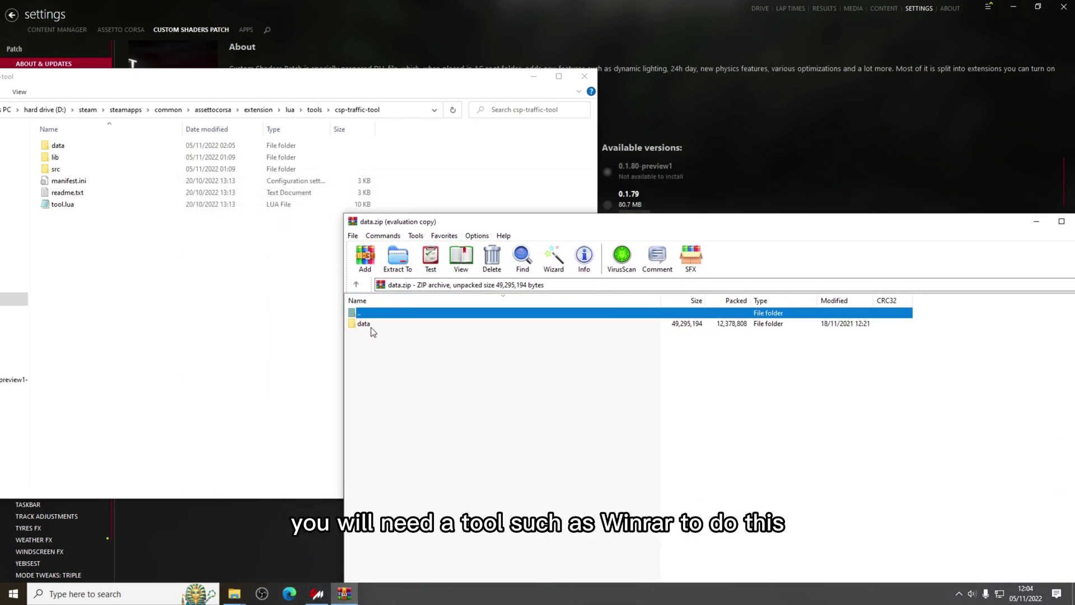
left_click_drag(376, 329, 175, 298)
left_click(520, 207)
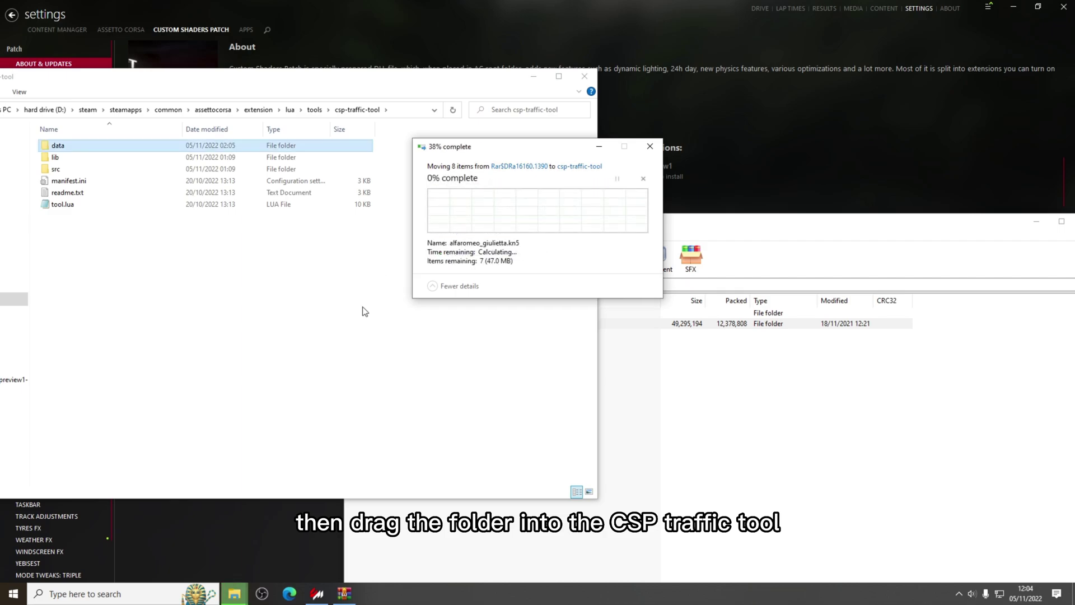
left_click_drag(681, 224, 417, 222)
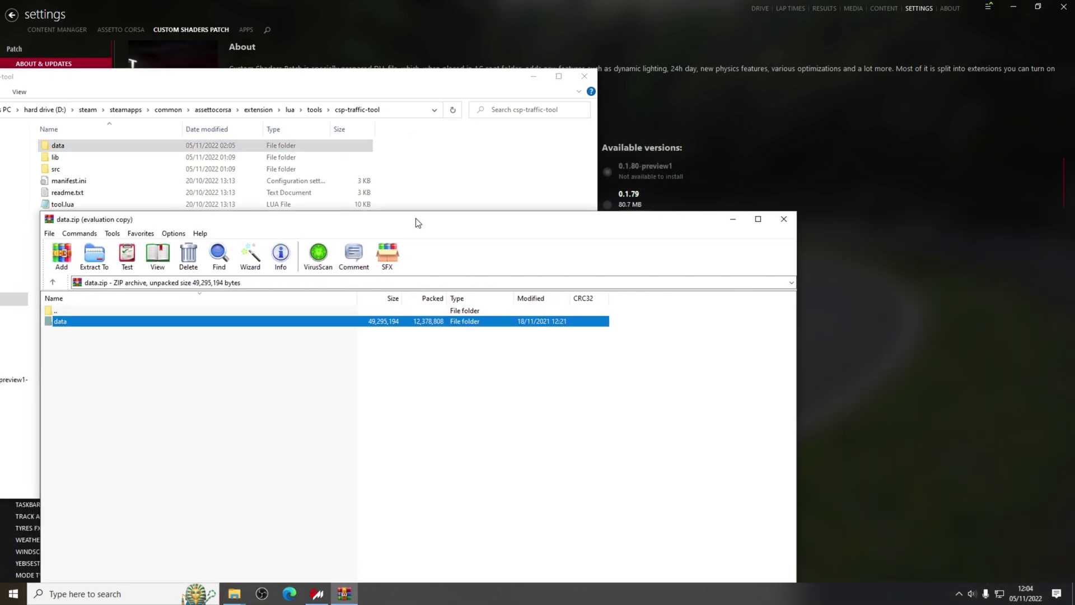
left_click(783, 219)
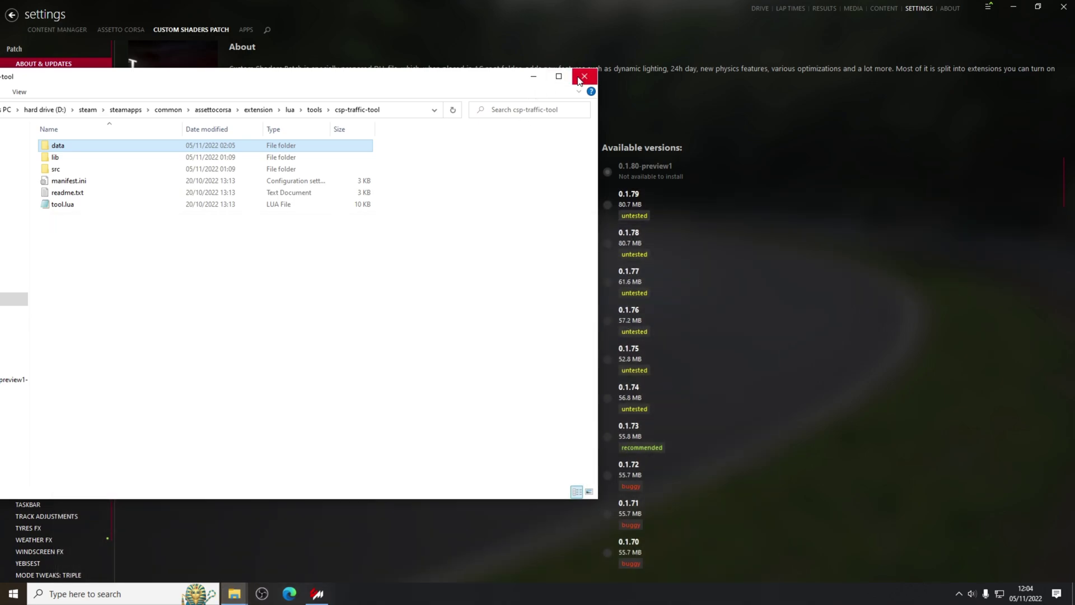
left_click(585, 76)
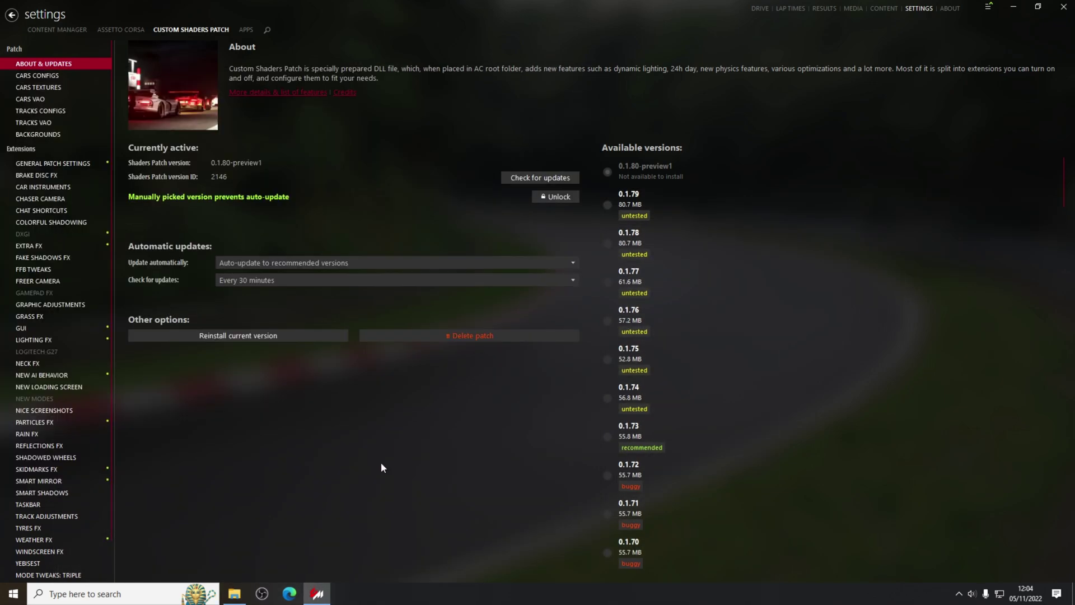
Open surfaces.ini from the data folder of the sydney_west_free_roam layout inside the sydney_west_free_roam track folder
left_click(232, 595)
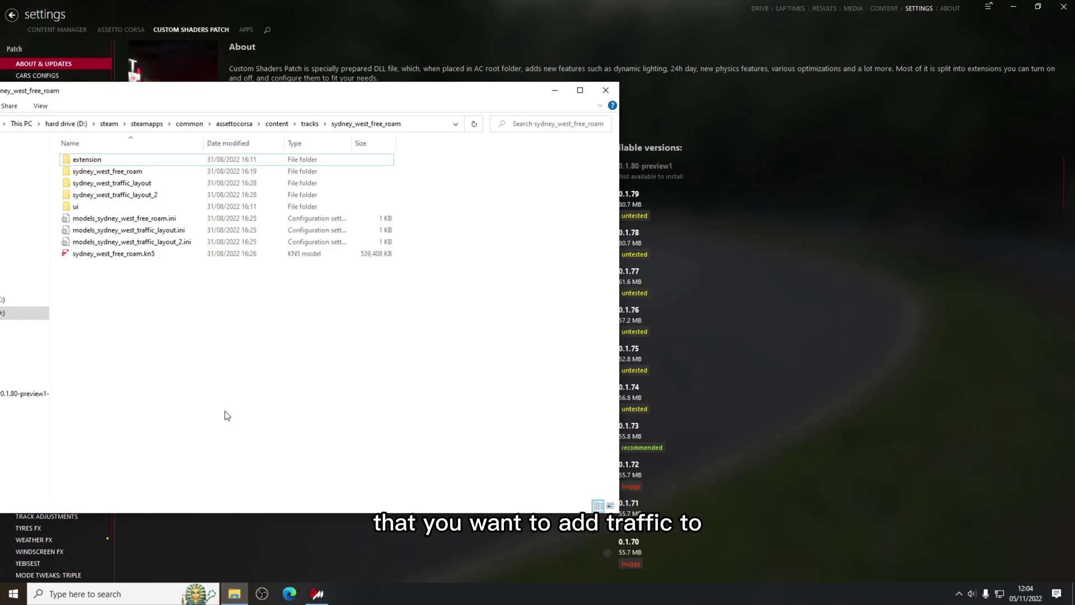
double_click(107, 173)
left_click(143, 187)
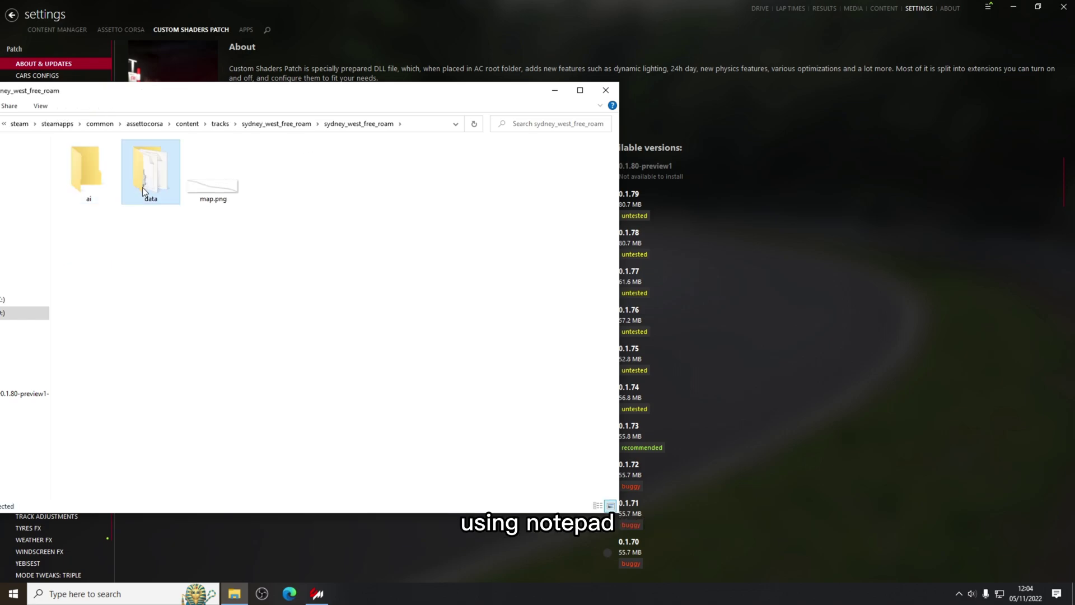
double_click(142, 187)
double_click(104, 289)
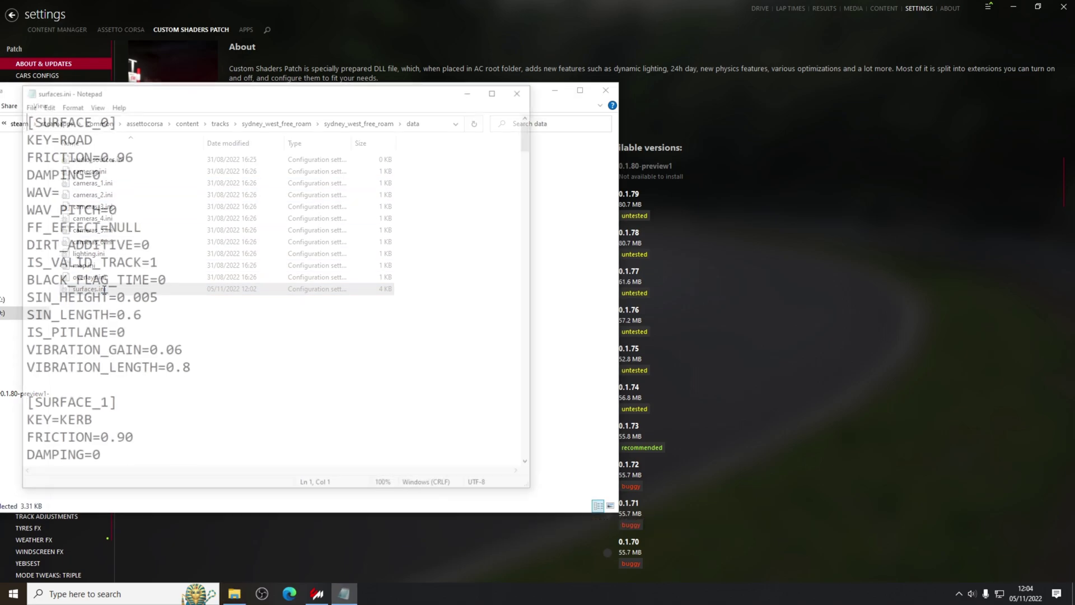
Delete the [SURFACE_14] and [_SCRIPTING_PHYSICS] sections at the end of surfaces.ini, including the blank lines before them
left_click_drag(529, 135, 530, 452)
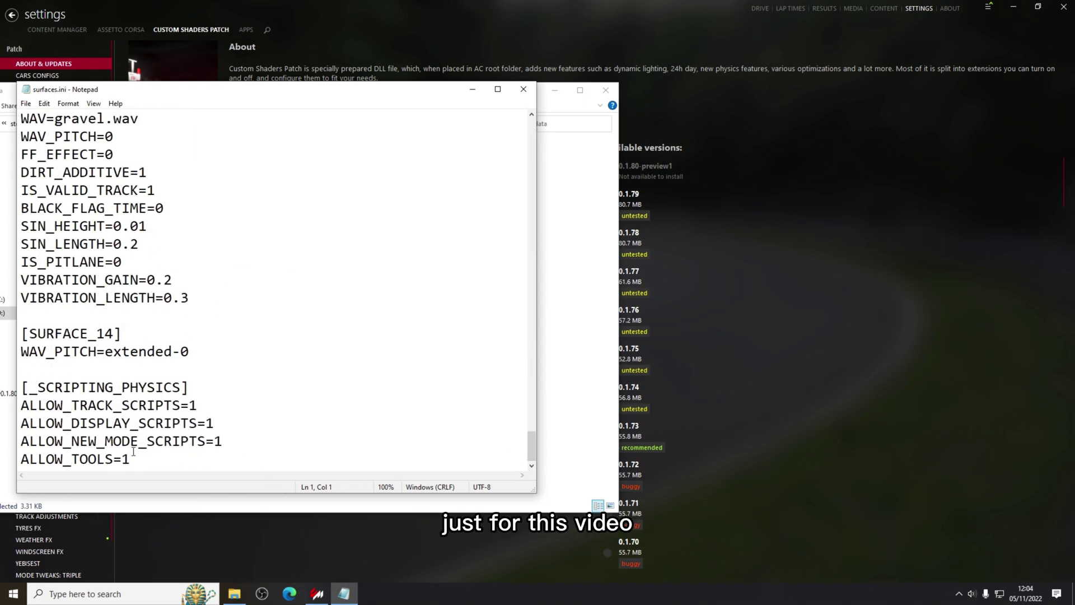
left_click_drag(134, 464, 18, 338)
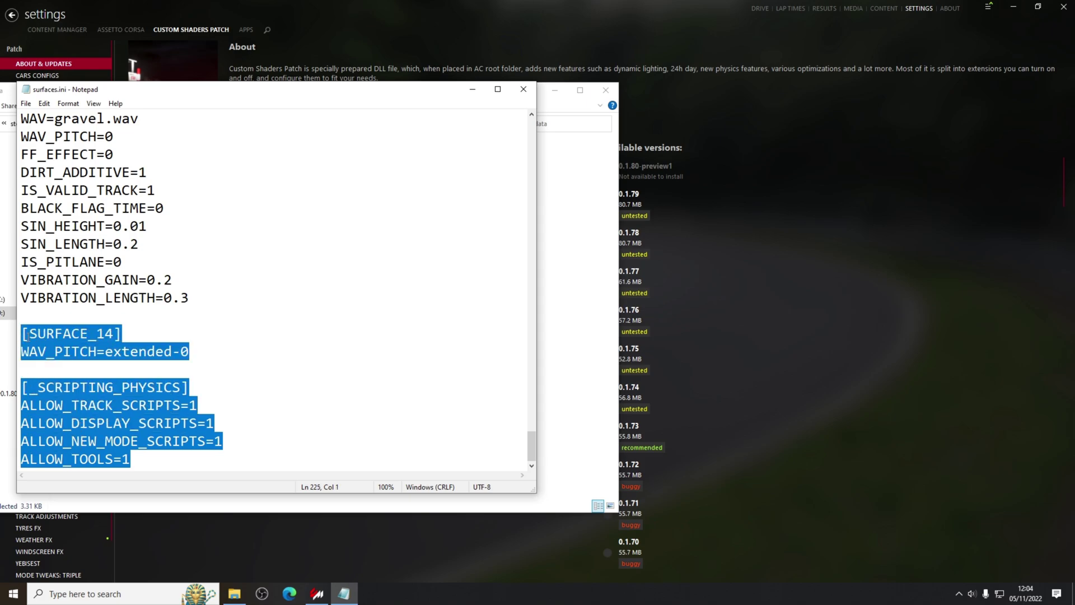
key("Delete")
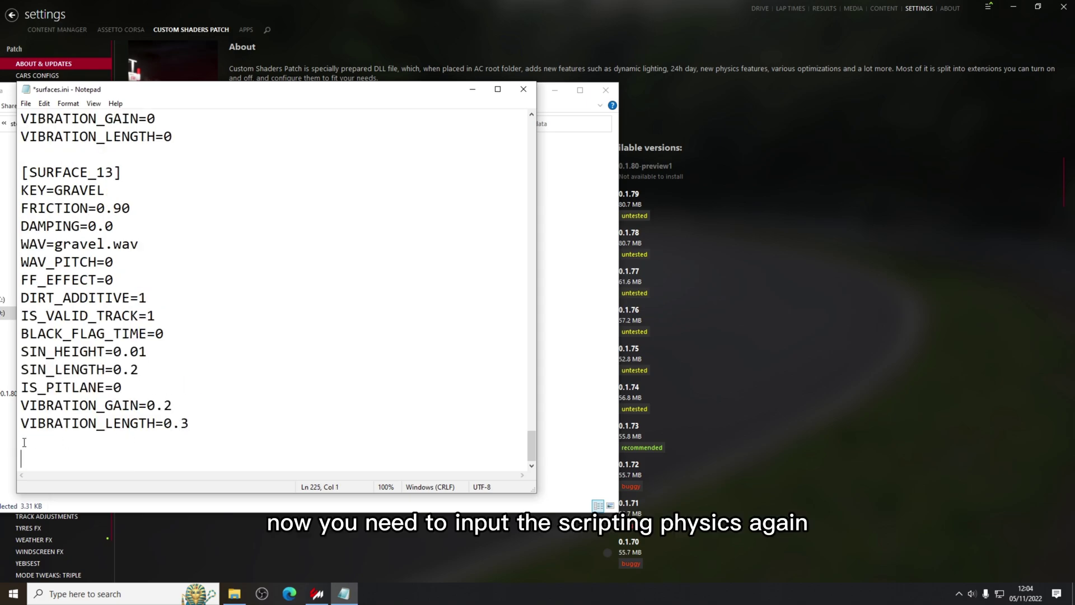
key("BackSpace")
key("BackSpace")
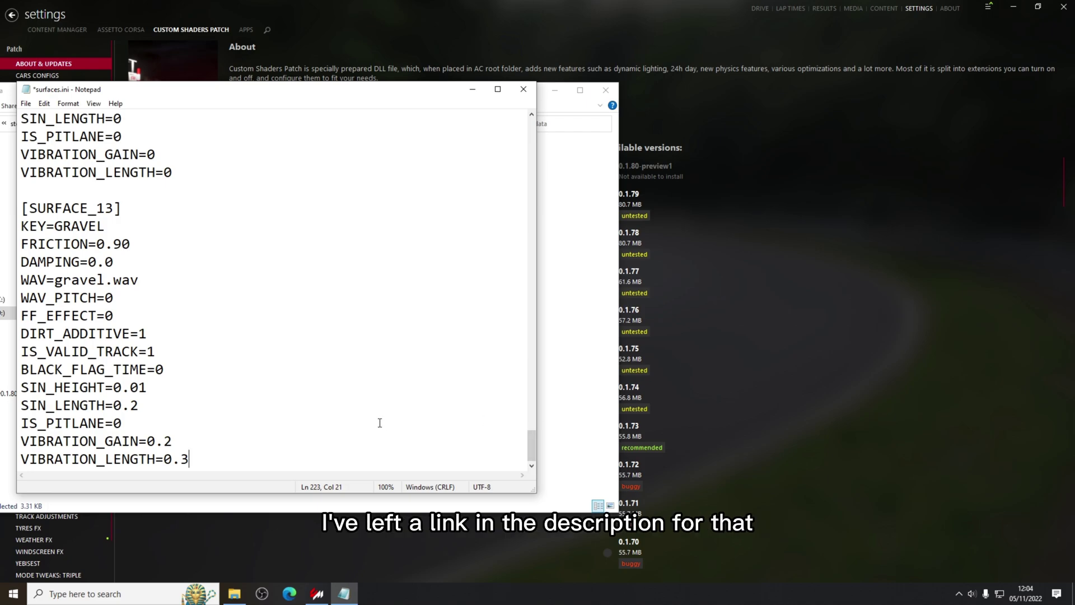
Append [SURFACE_0] with WAV_PITCH=extended-0, and [_SCRIPTING_PHYSICS] with ALLOW_TRACK_SCRIPTS, ALLOW_DISPLAY_SCRIPTS, ALLOW_NEW_MODE_SCRIPTS and ALLOW_TOOLS set to 1, after a blank line
key("Return")
key("Return")
type("[SURFACE_0] WAV_PITCH=extended-0  [_SCRIPTING_PHYSICS] ALLOW_TRACK_SCRIPTS=1 ALLOW_DISPLAY_SCRIPTS=1 ALLOW_NEW_MODE_SCRIPTS=1 ALLOW_TOOLS=1")
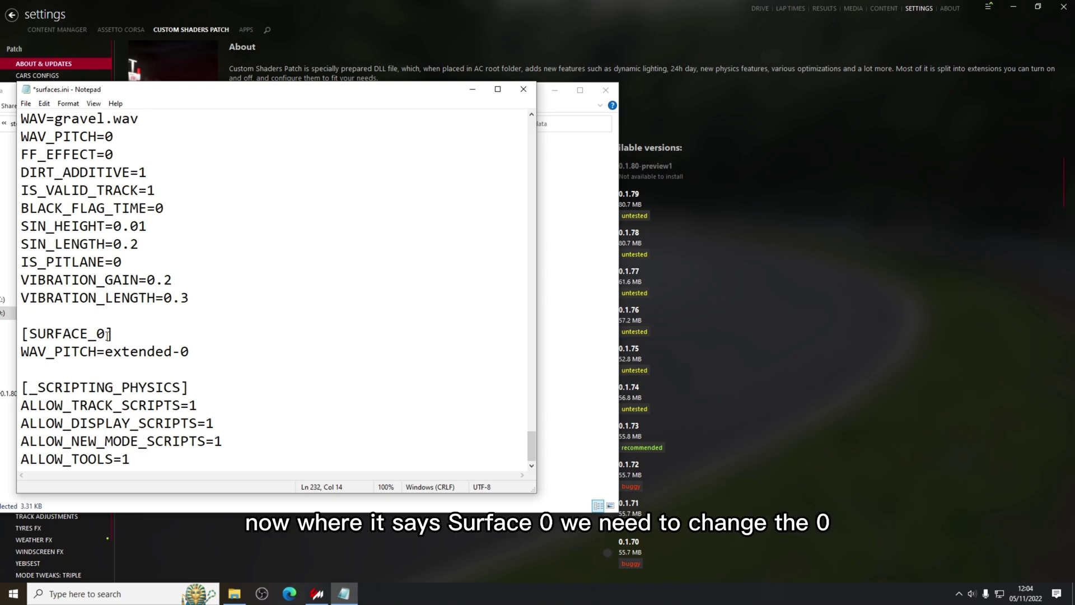
Renumber the appended [SURFACE_0] section to [SURFACE_14], save surfaces.ini, and close the file and its folder window
left_click_drag(533, 448, 530, 128)
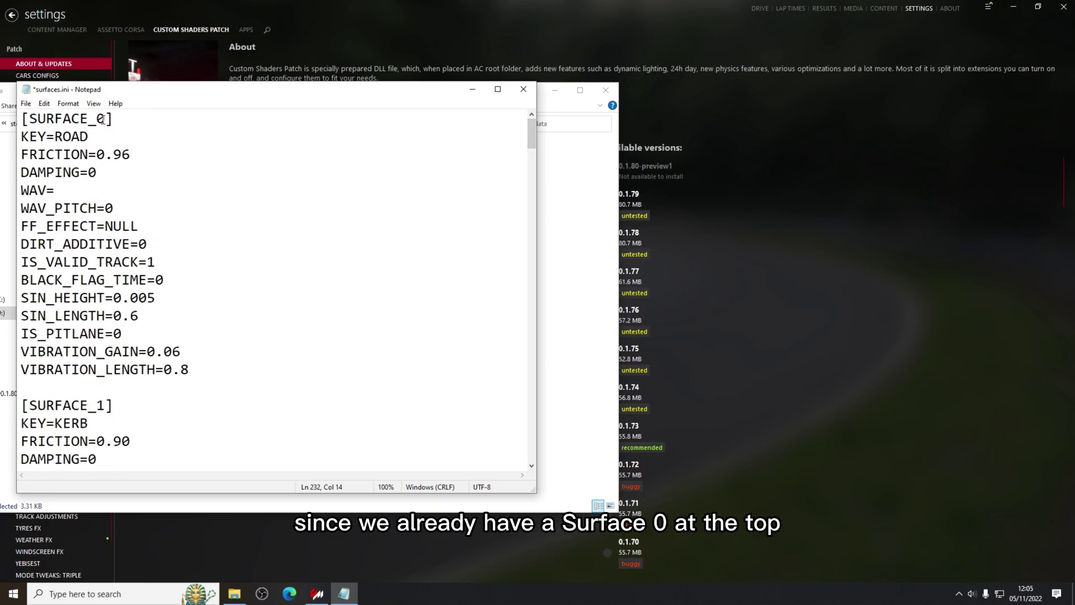
left_click_drag(535, 135, 528, 446)
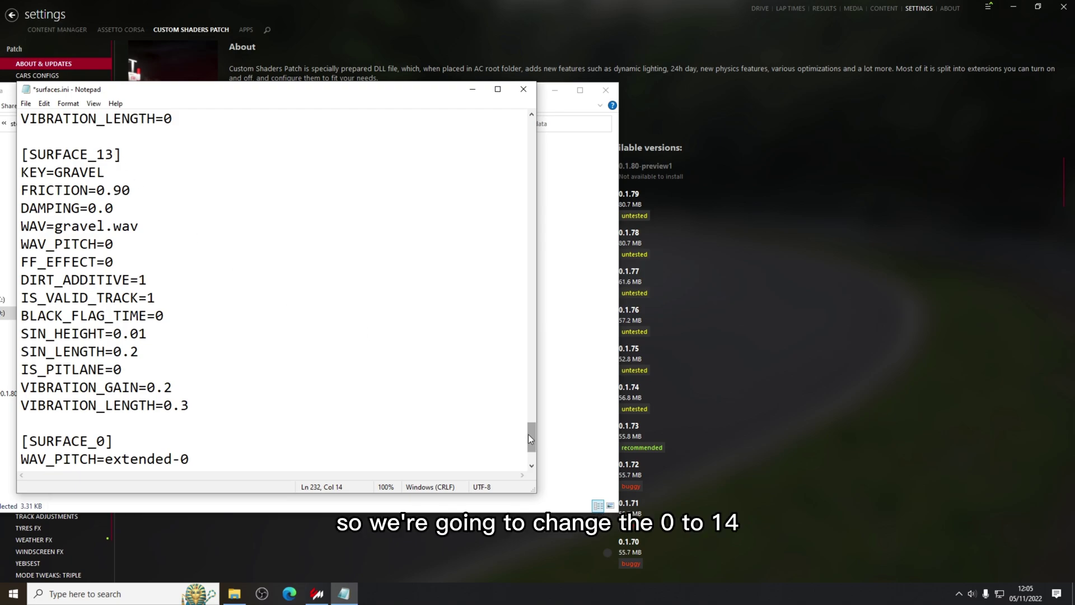
scroll(531, 439, "down", 2)
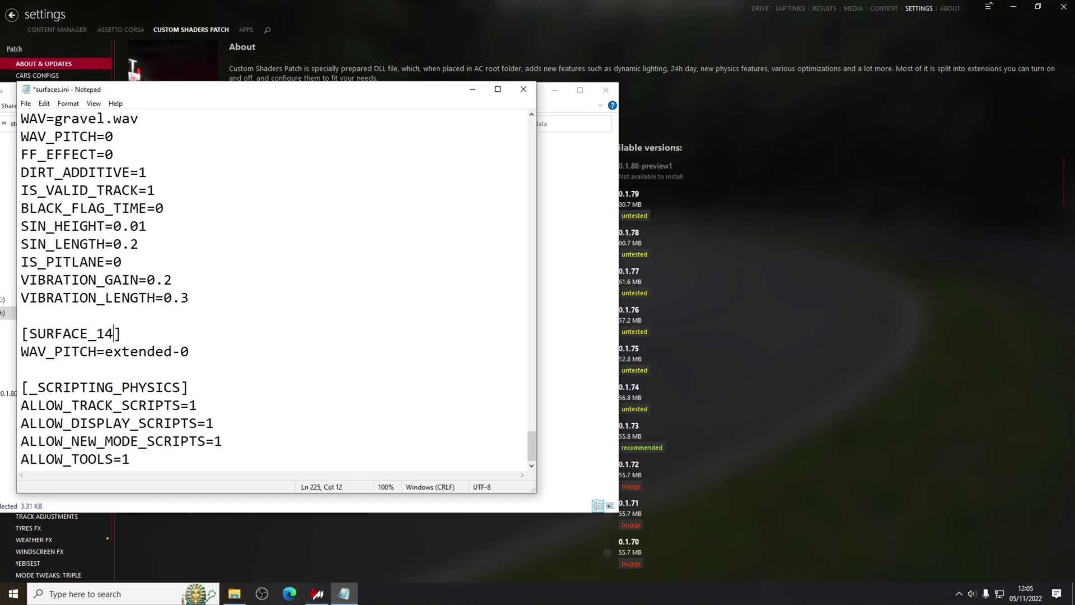
left_click(26, 103)
left_click(37, 154)
left_click(523, 89)
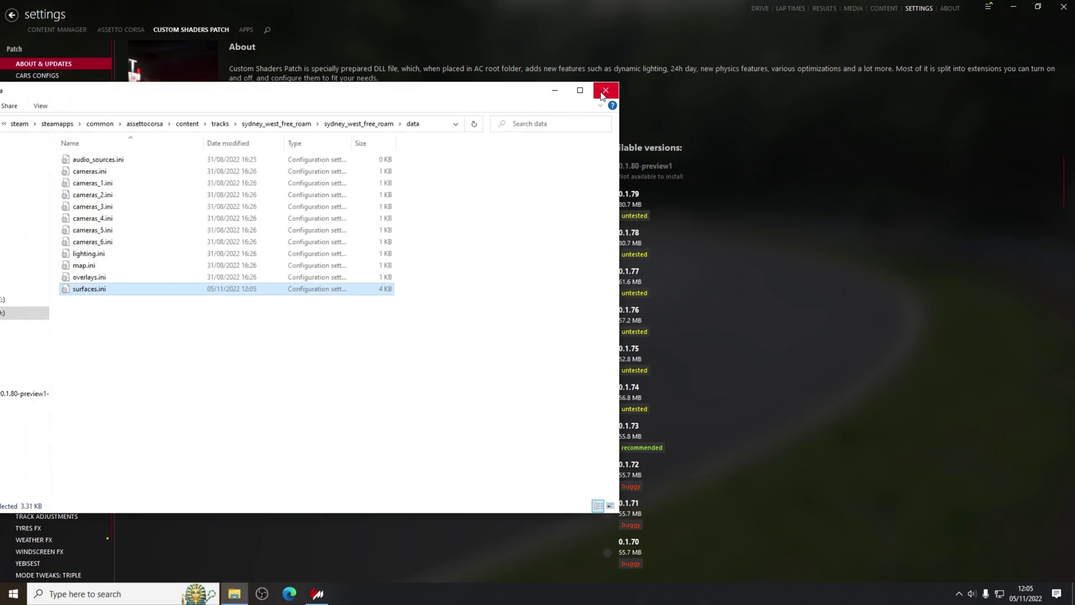
left_click(604, 91)
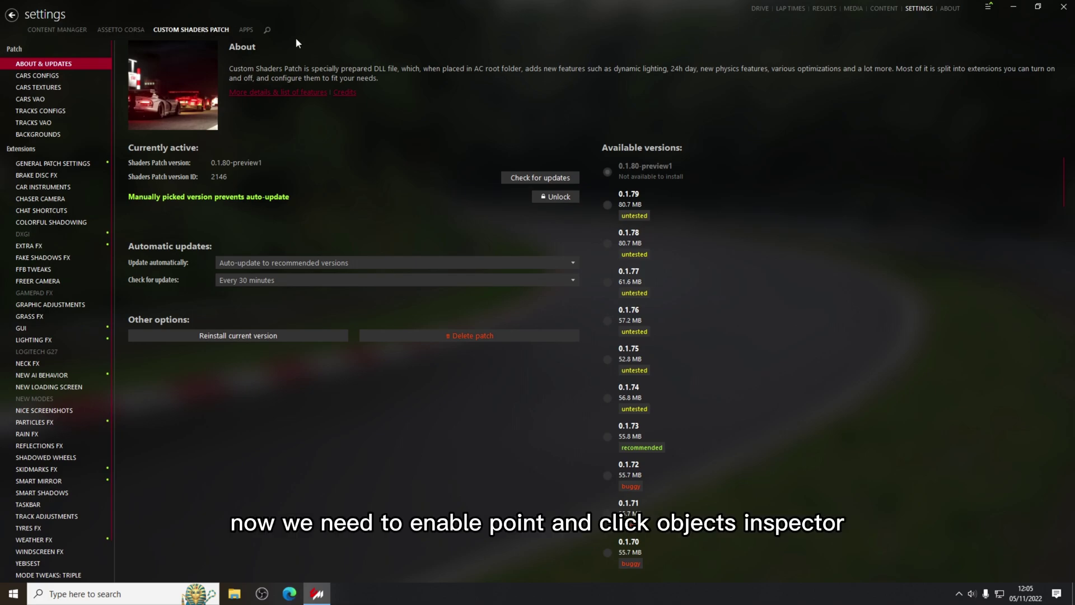
Check the Point-and-click objects inspector option among the developer apps in the Custom Shaders Patch GUI settings
left_click(28, 330)
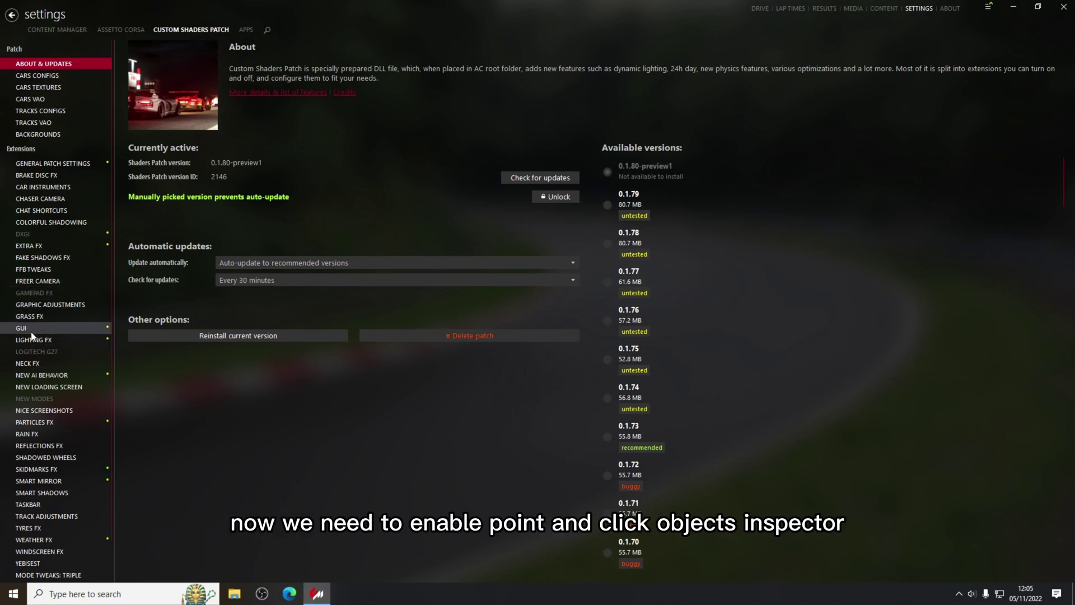
scroll(416, 439, "down", 3)
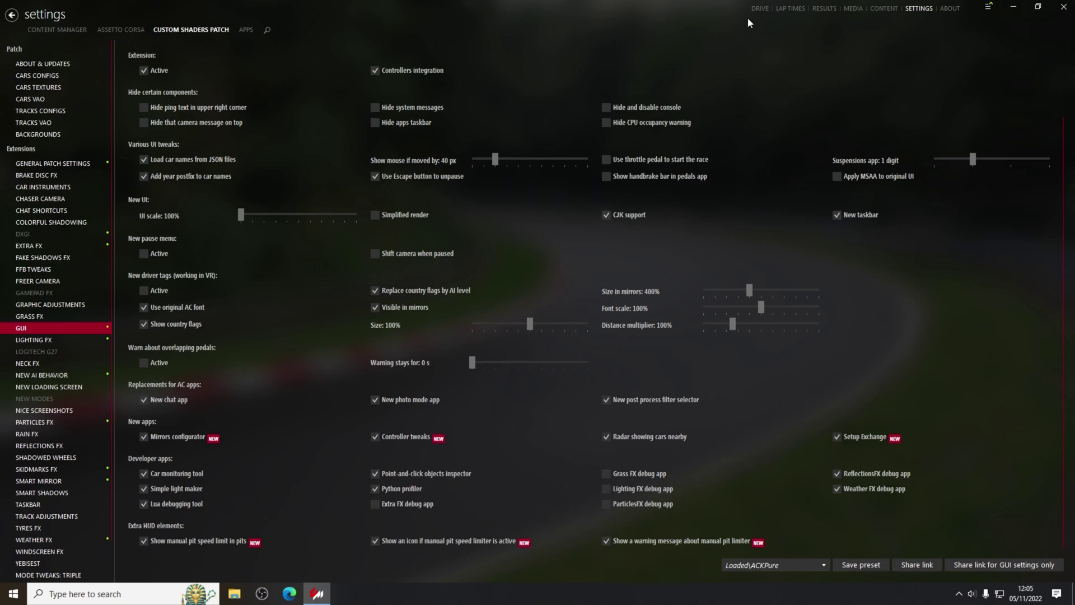
Start a practice session on Sydney West (Free Roam) and fly the free camera above the divided road where the traffic lanes start
left_click(759, 8)
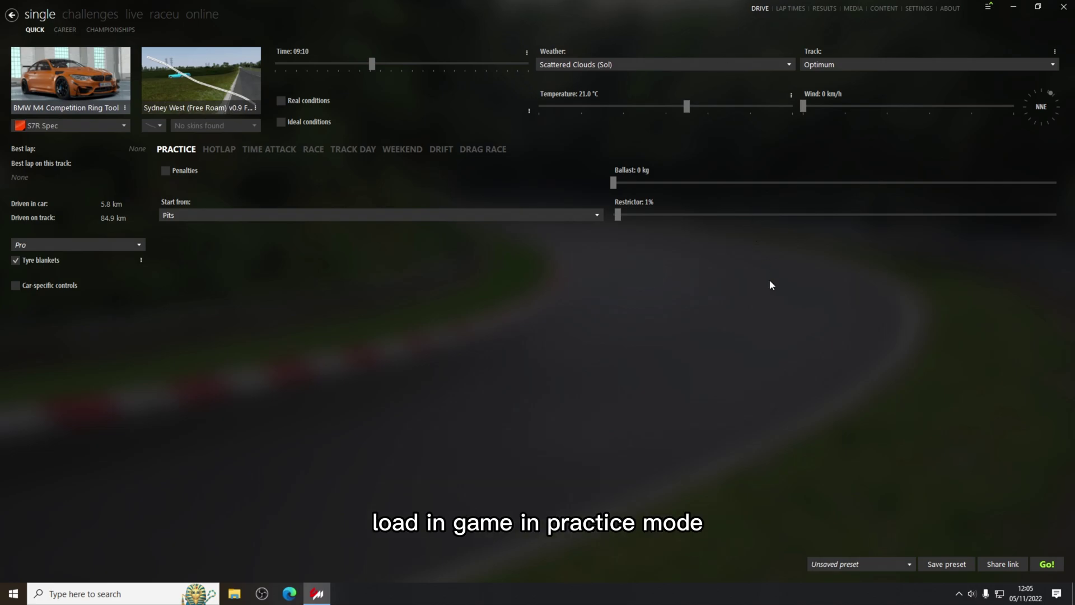
left_click(1046, 564)
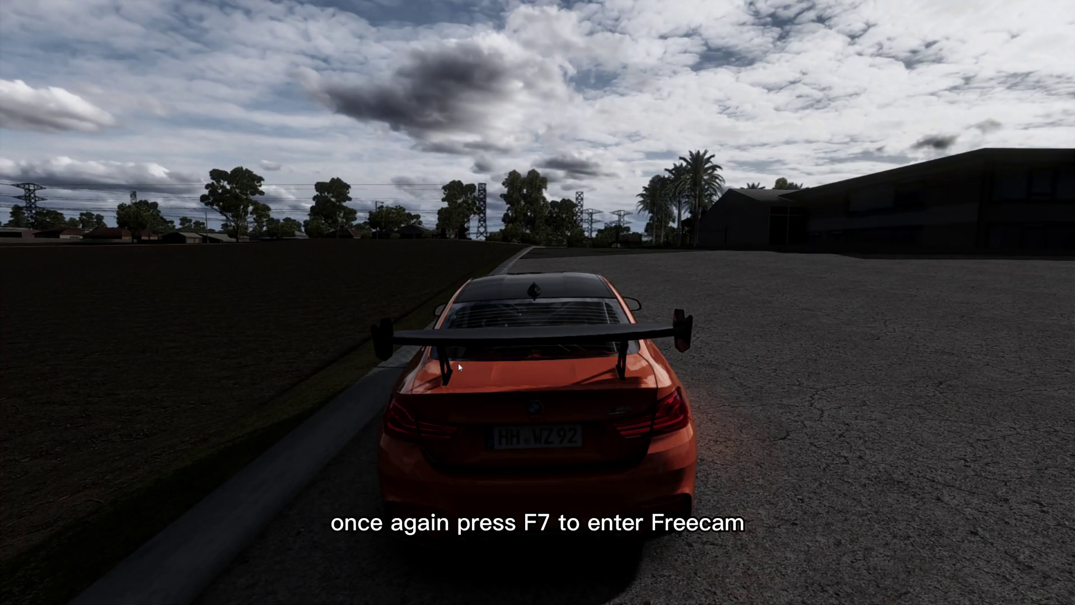
key("F7")
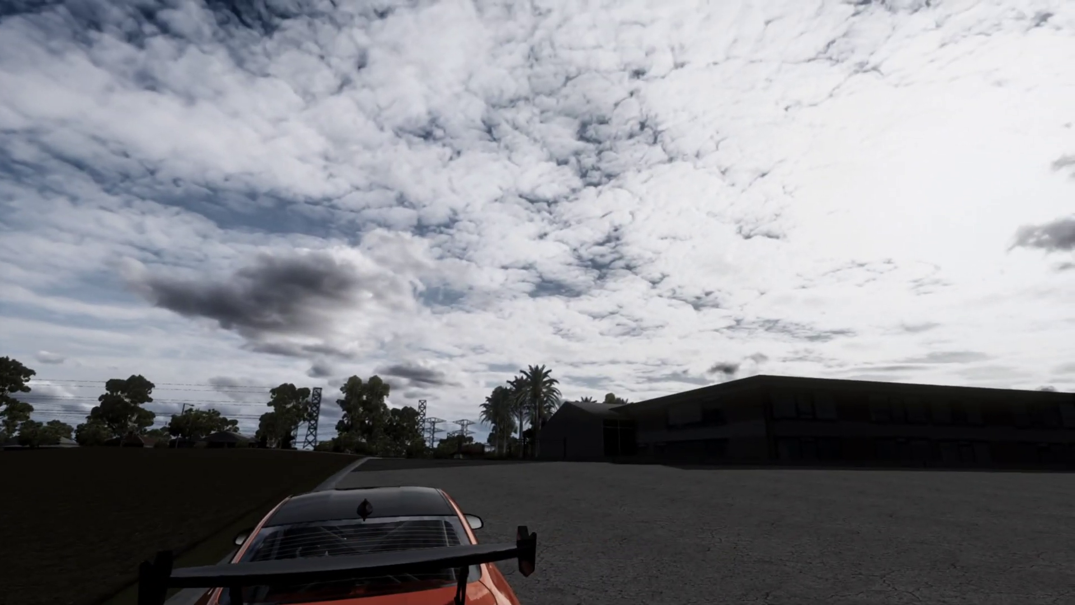
key("Up")
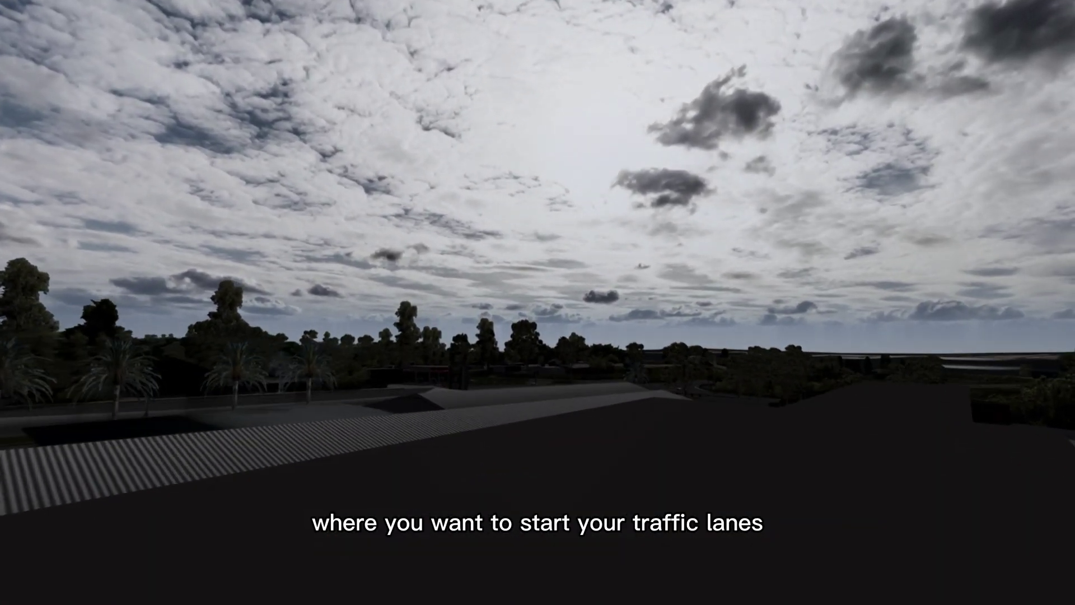
key("Up")
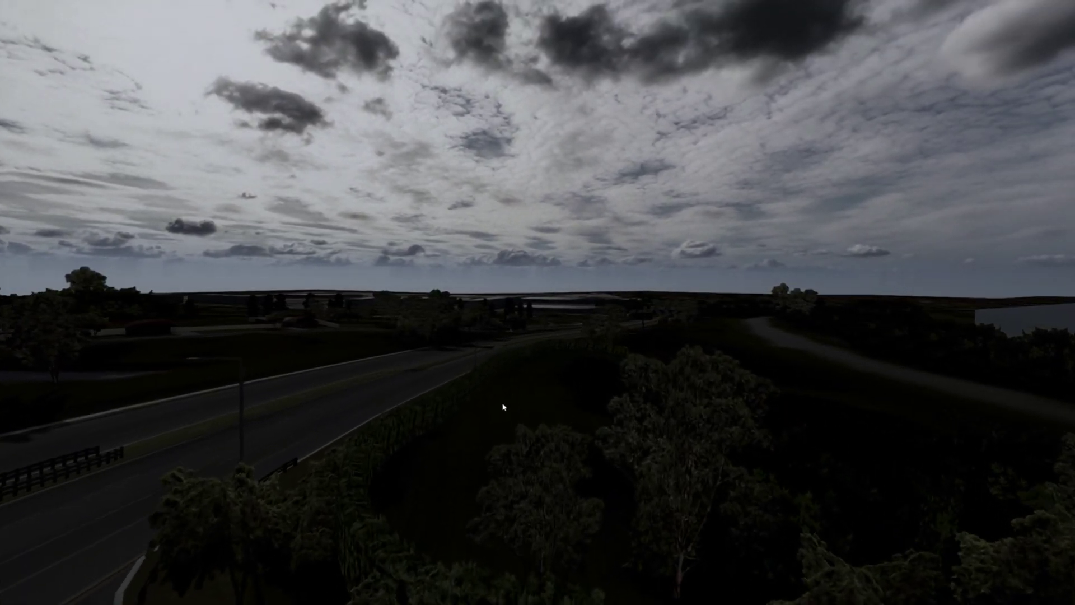
key("Up")
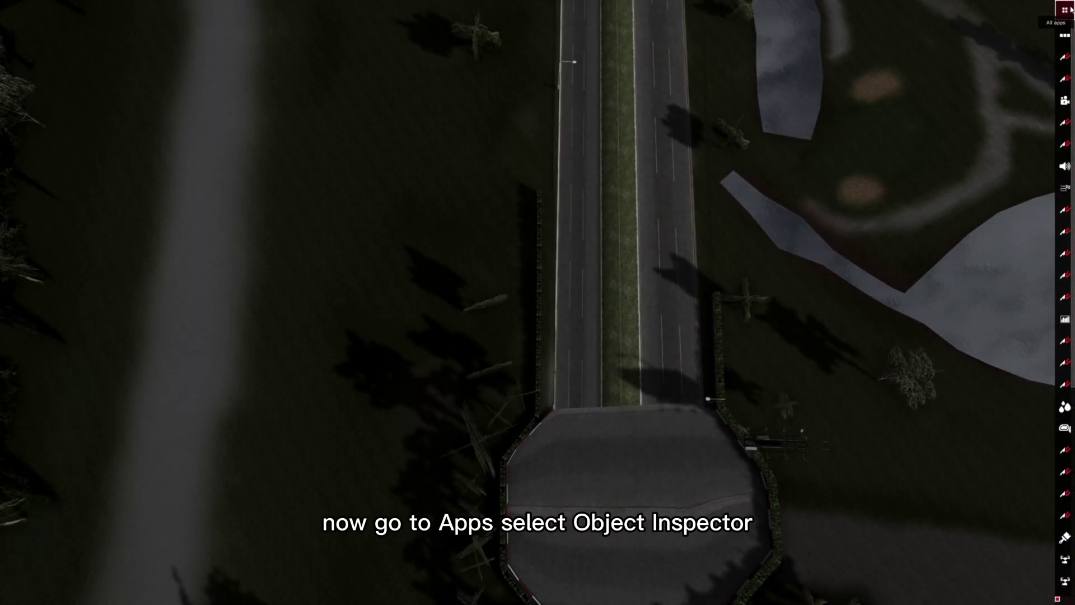
Open the Objects Inspector from the CSP apps
left_click(1064, 10)
scroll(1000, 259, "down", 10)
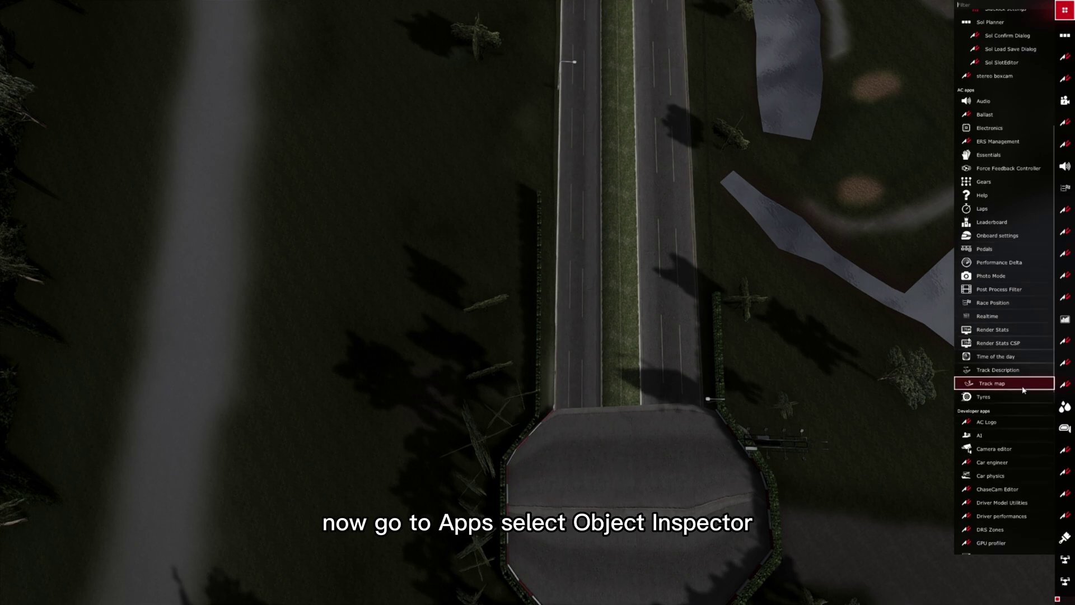
scroll(1015, 417, "down", 2)
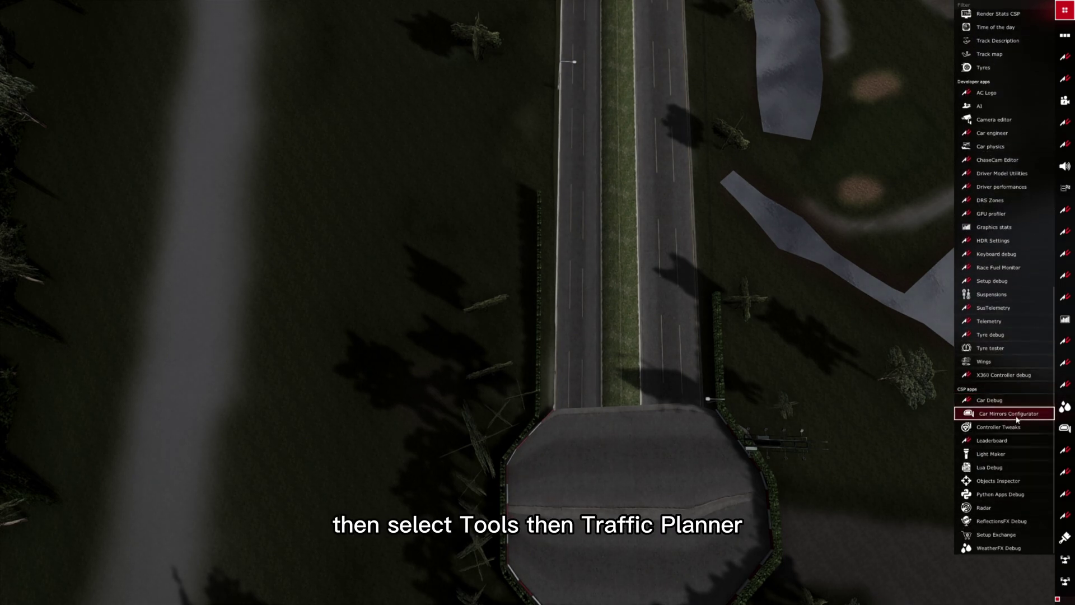
left_click(1000, 483)
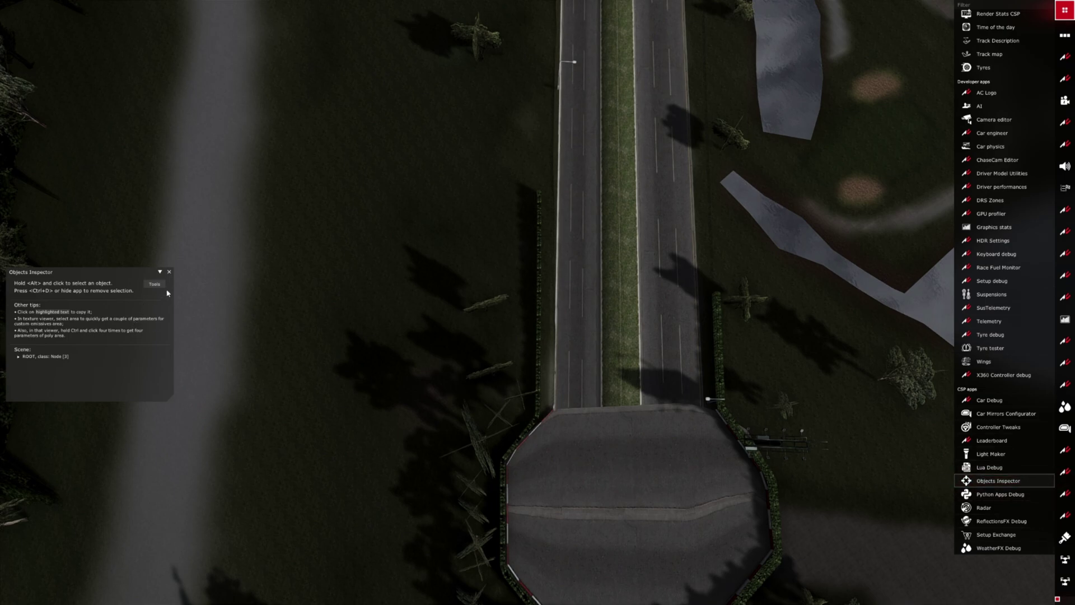
Open the Traffic planner tool from the Objects Inspector, close the inspector, and move the planner window clear of the road
left_click(156, 290)
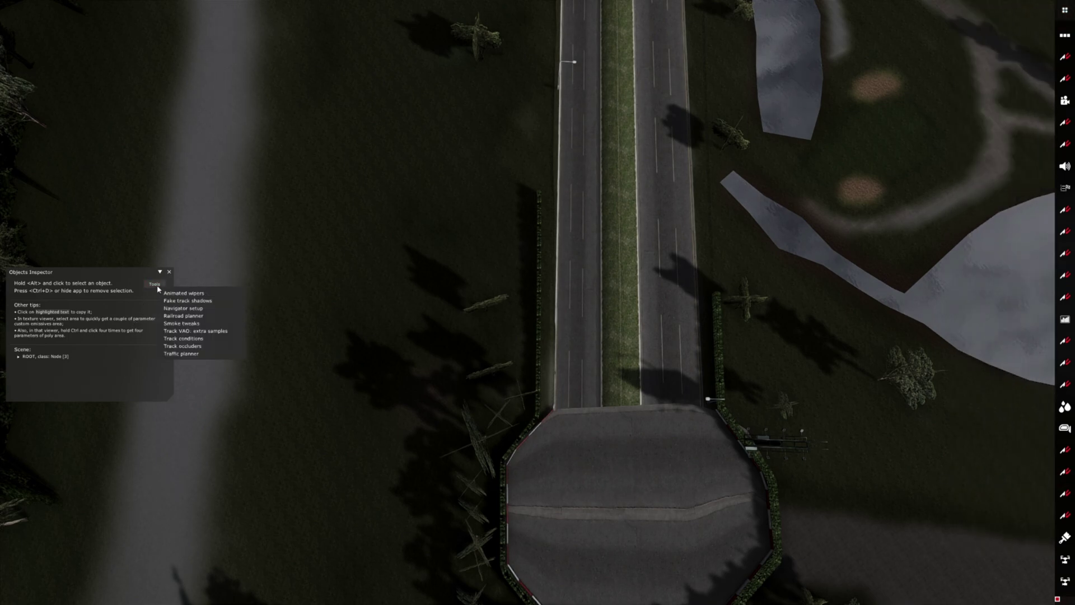
left_click(182, 355)
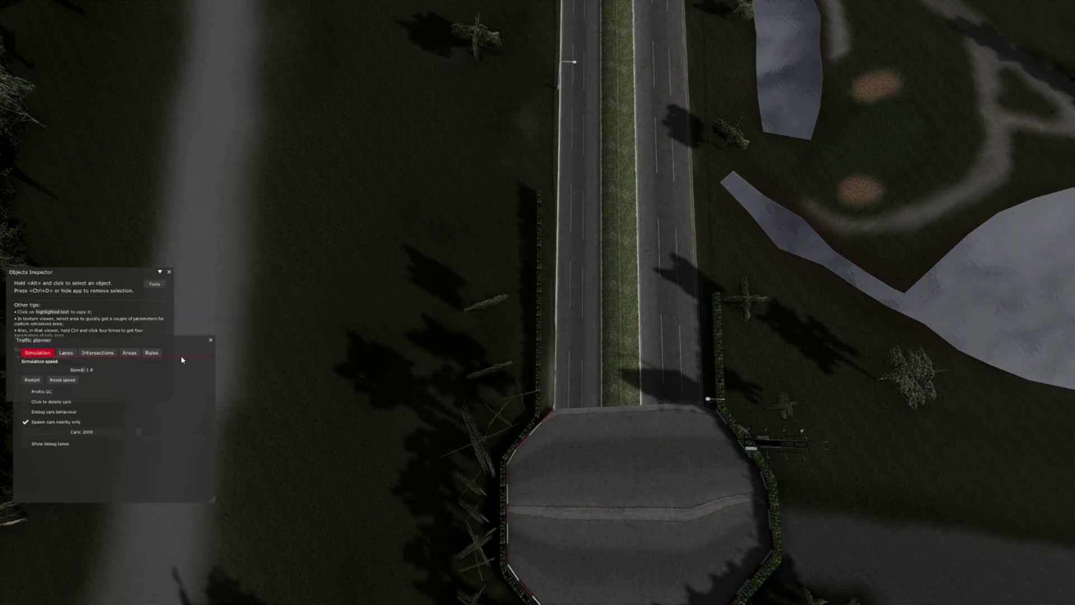
left_click(170, 272)
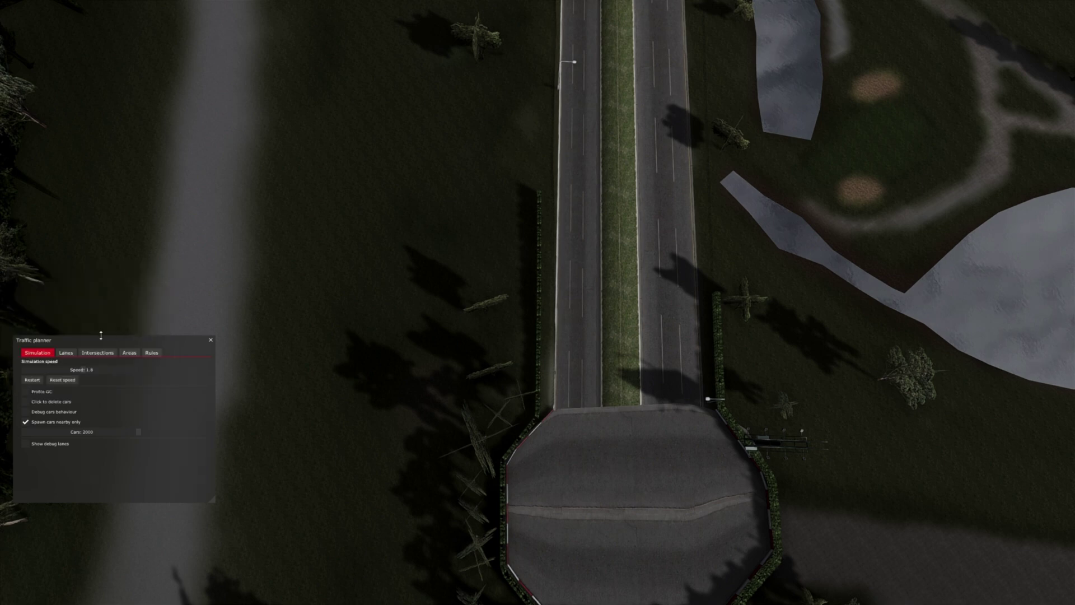
left_click_drag(101, 335, 258, 196)
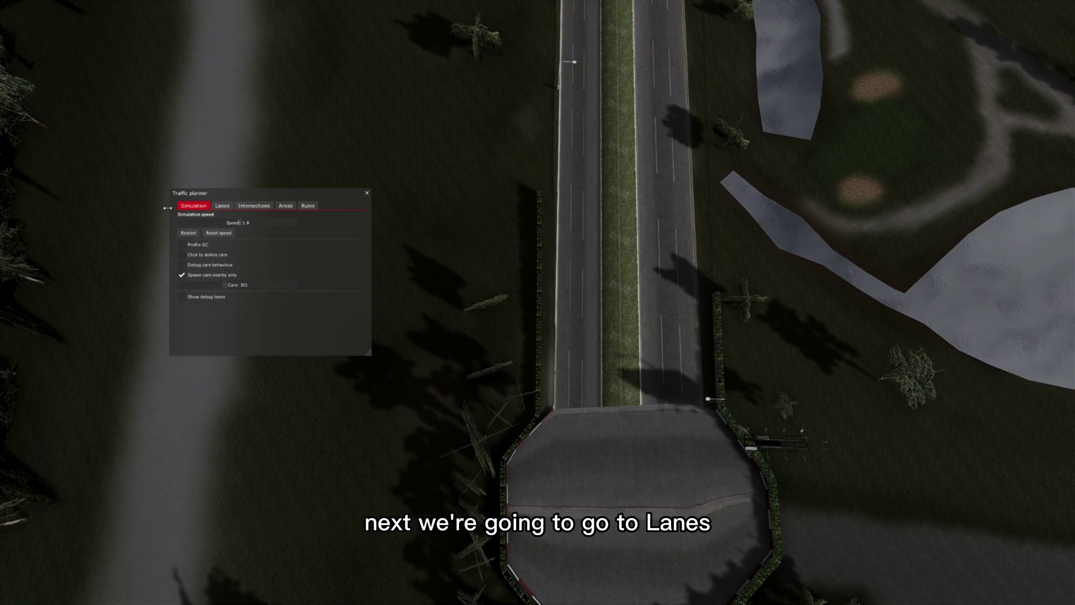
Draw Lane #1 with six points, about 176 m long, from the octagonal turnaround up the outer lane of the road's left carriageway
left_click(223, 206)
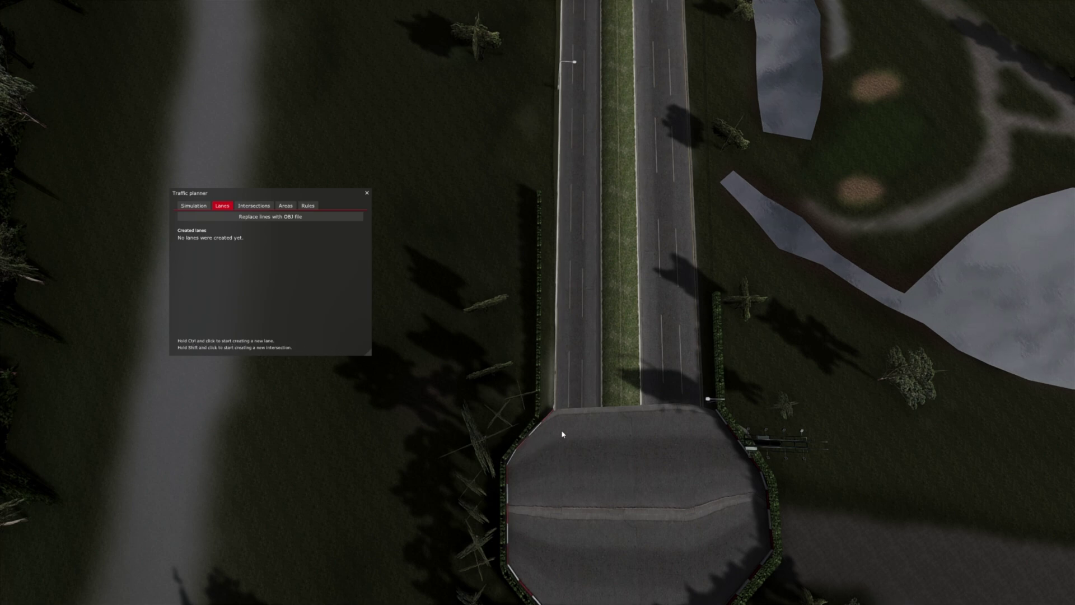
scroll(562, 497, "down", 3)
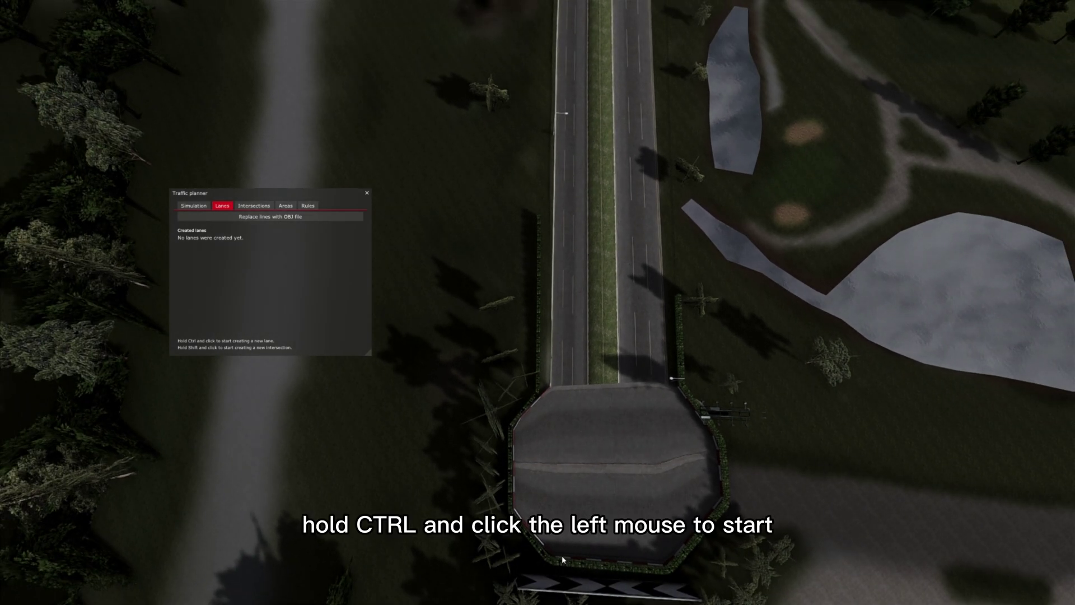
left_click(562, 556, "ctrl")
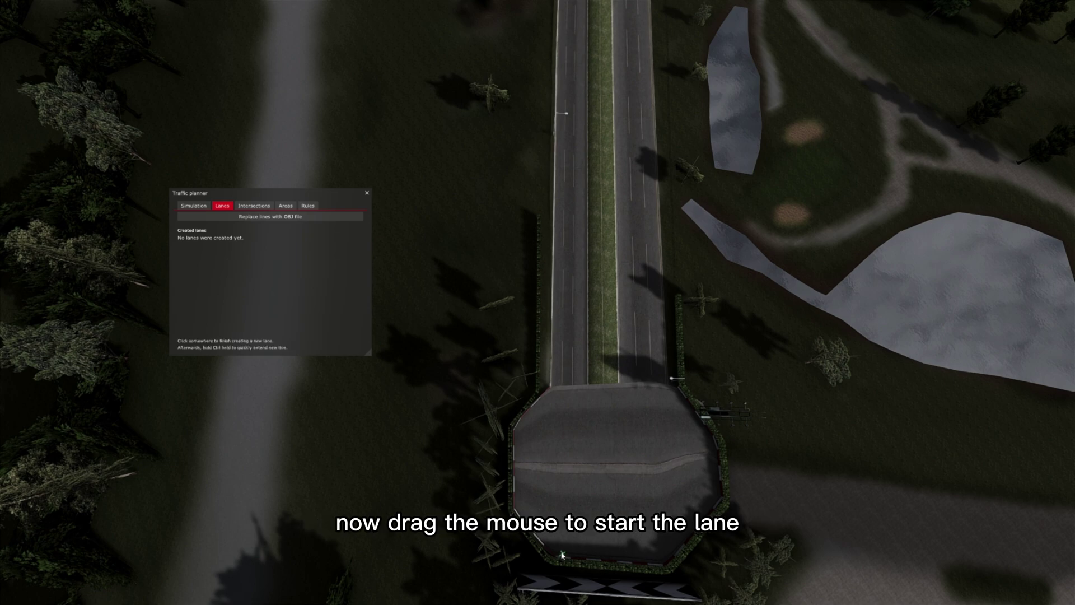
left_click(556, 371)
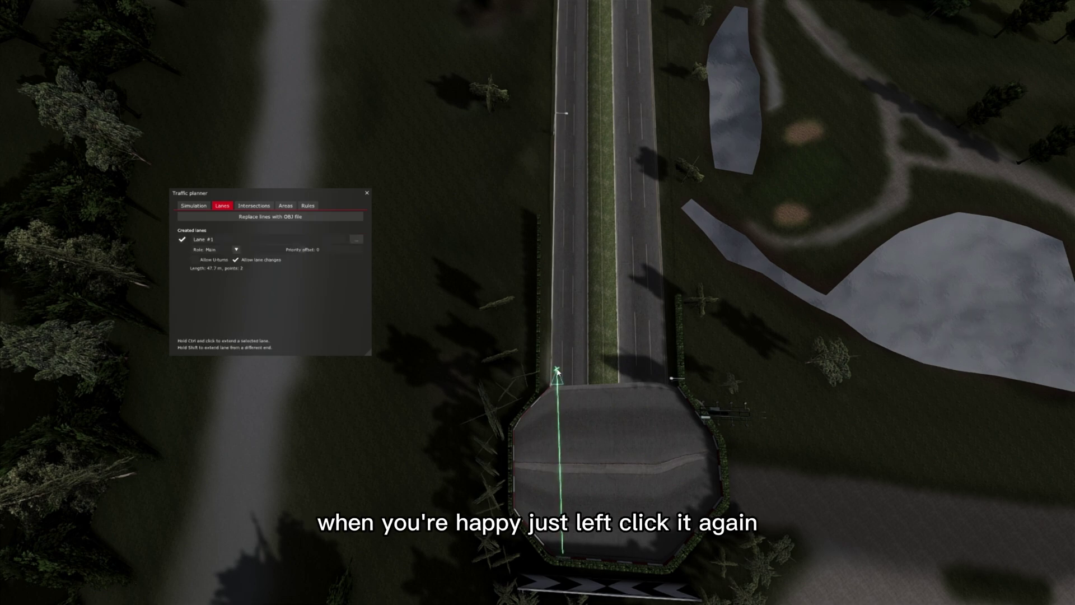
left_click(558, 270, "ctrl")
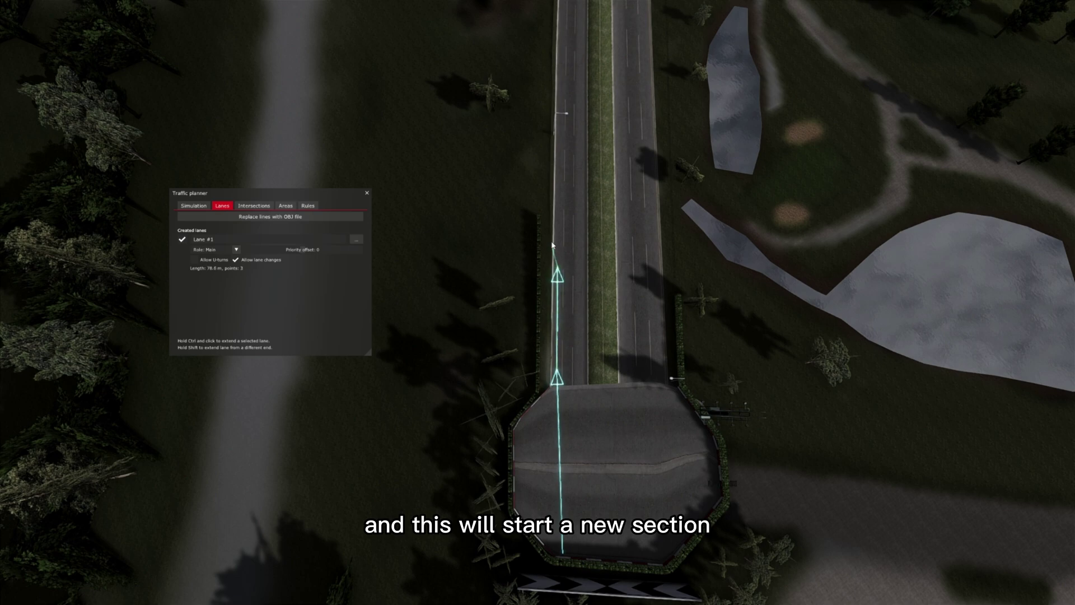
left_click(560, 161, "ctrl")
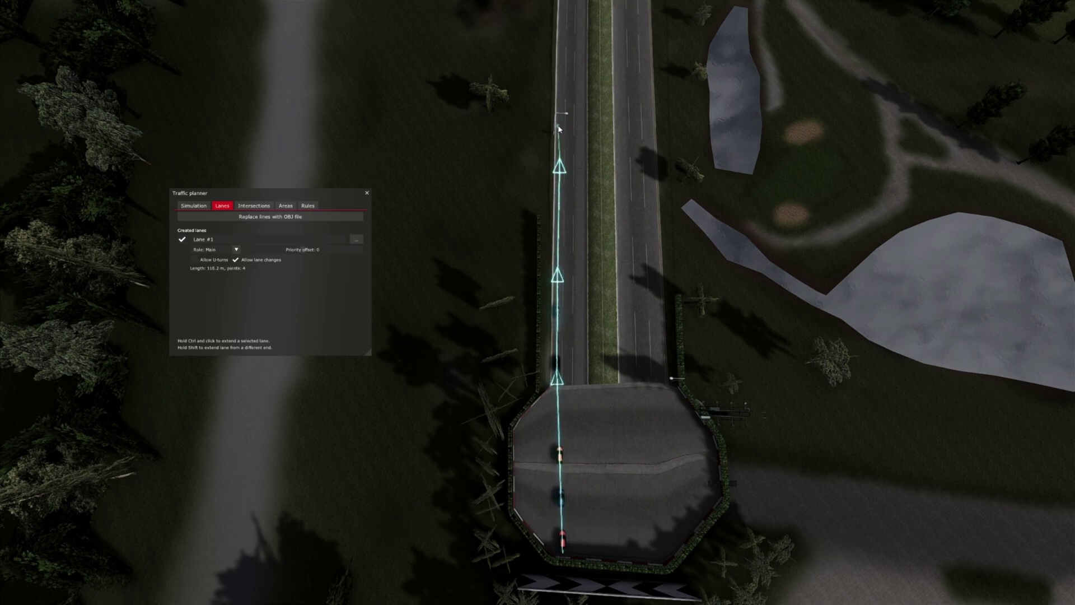
left_click(562, 79, "ctrl")
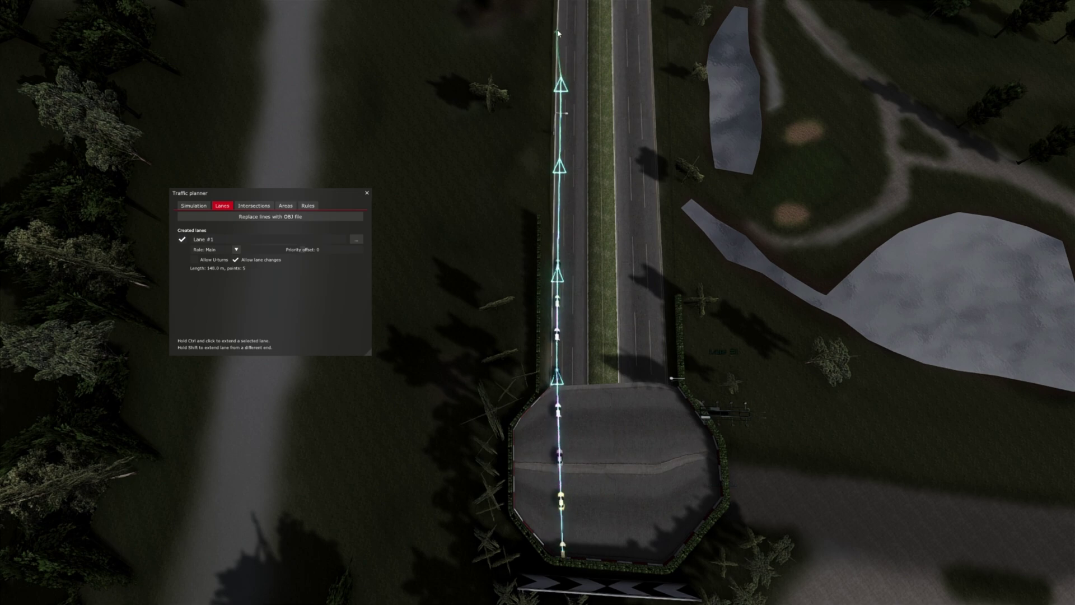
left_click(562, 13, "ctrl")
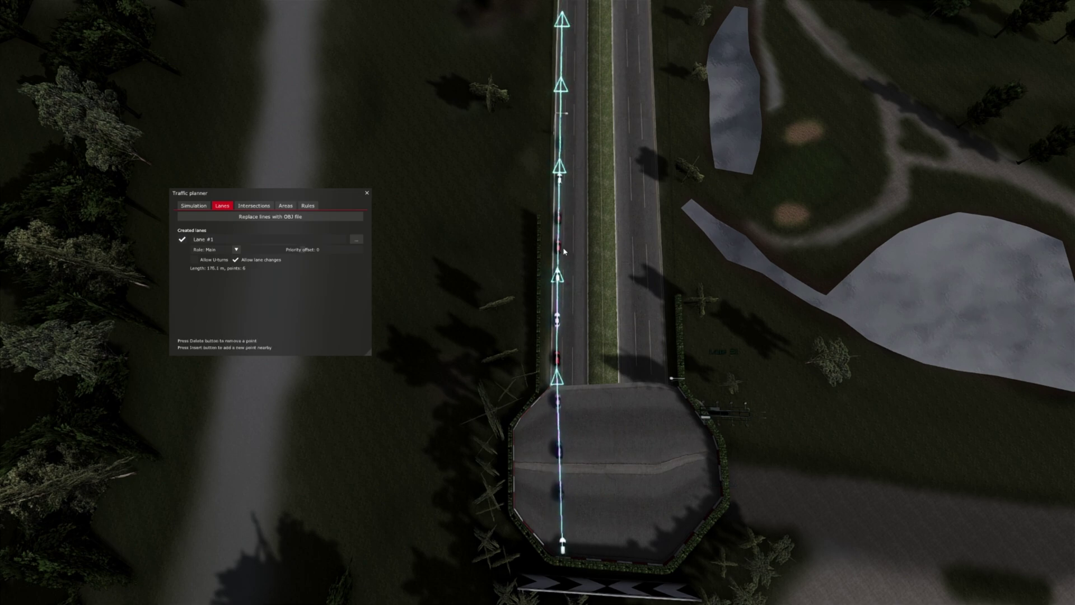
Deselect Lane #1 and draw Lane #2 beside it along the middle lane, using six points over about 166 m
scroll(576, 259, "down", 1)
scroll(577, 259, "up", 1)
scroll(576, 259, "up", 1)
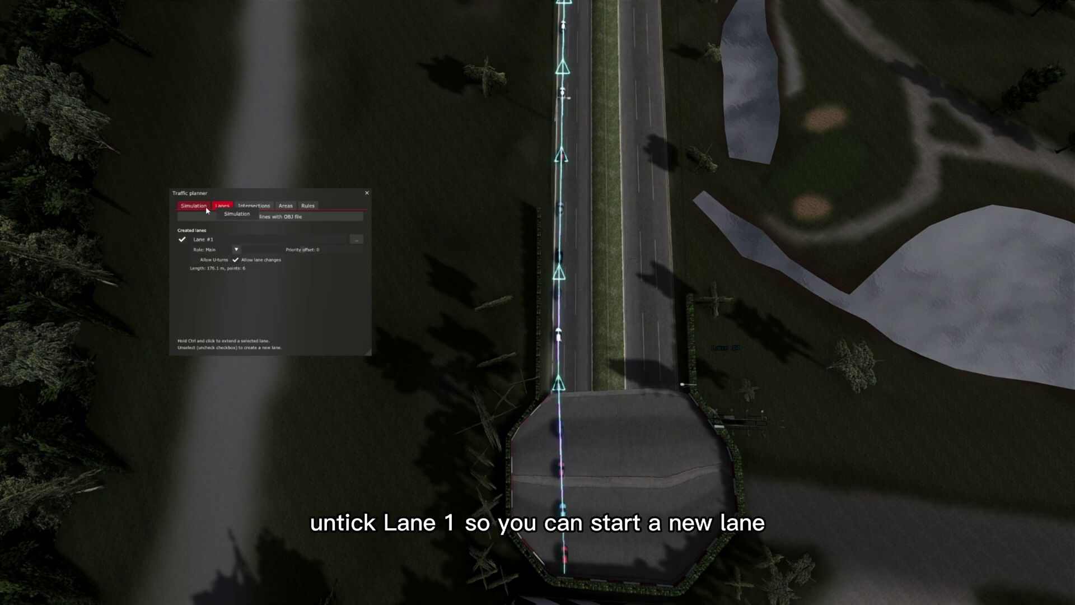
left_click(182, 240)
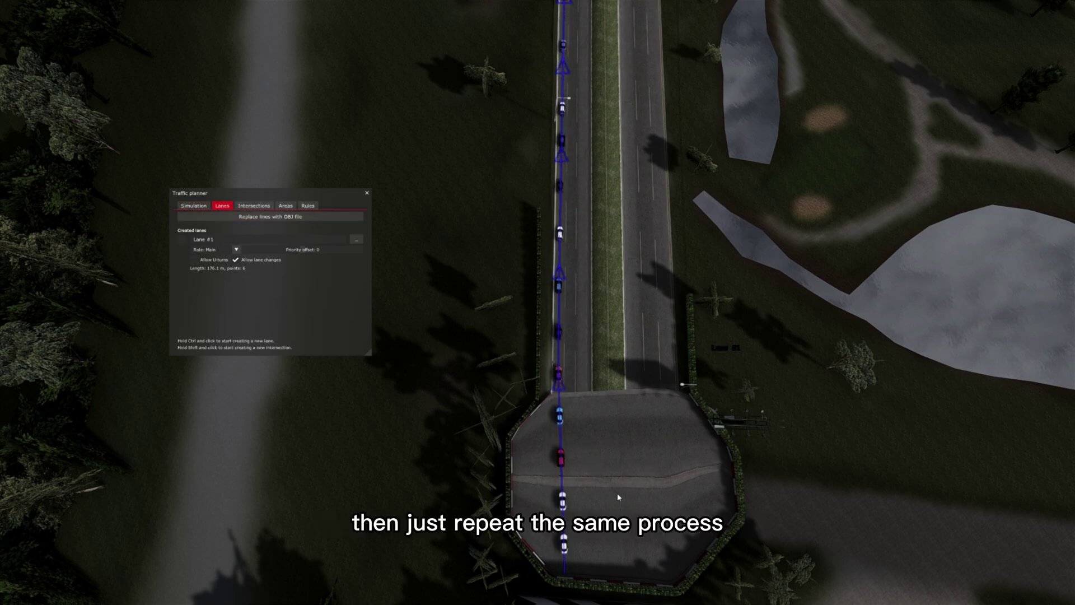
left_click(576, 571, "ctrl")
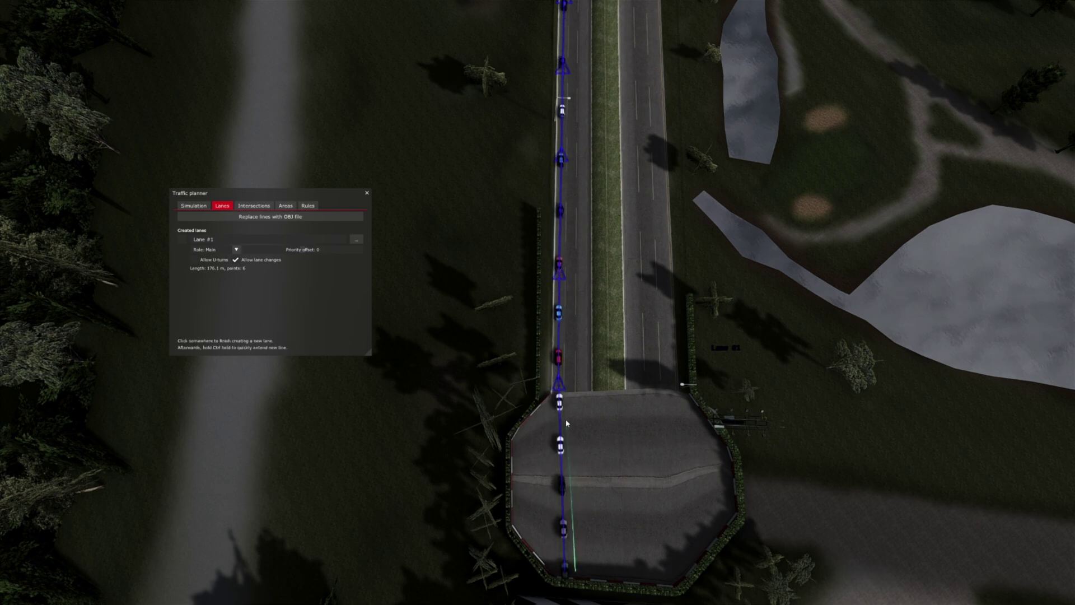
left_click(571, 402)
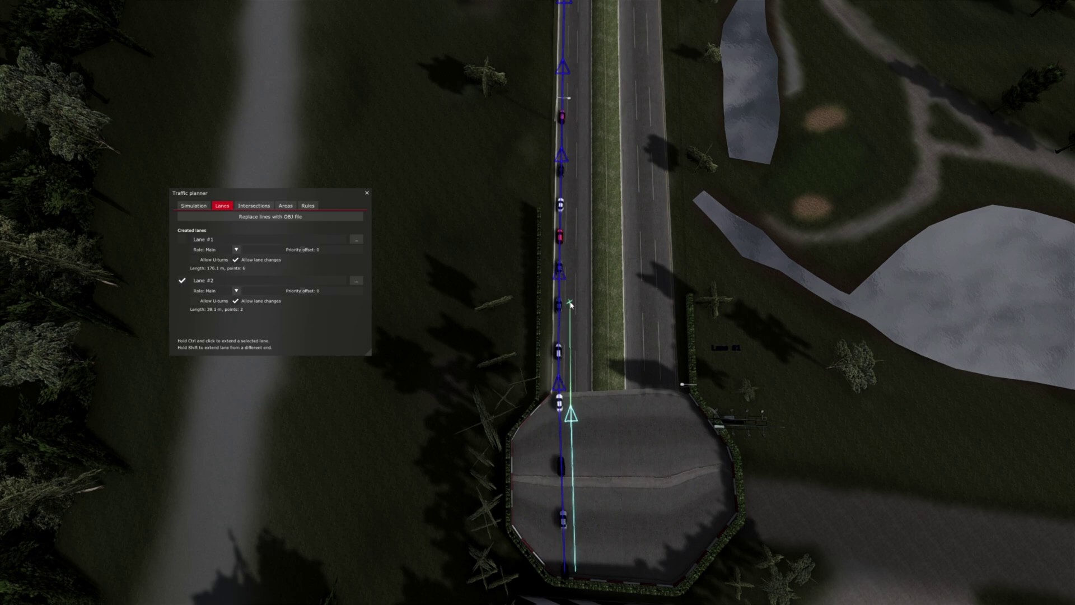
left_click(572, 286, "ctrl")
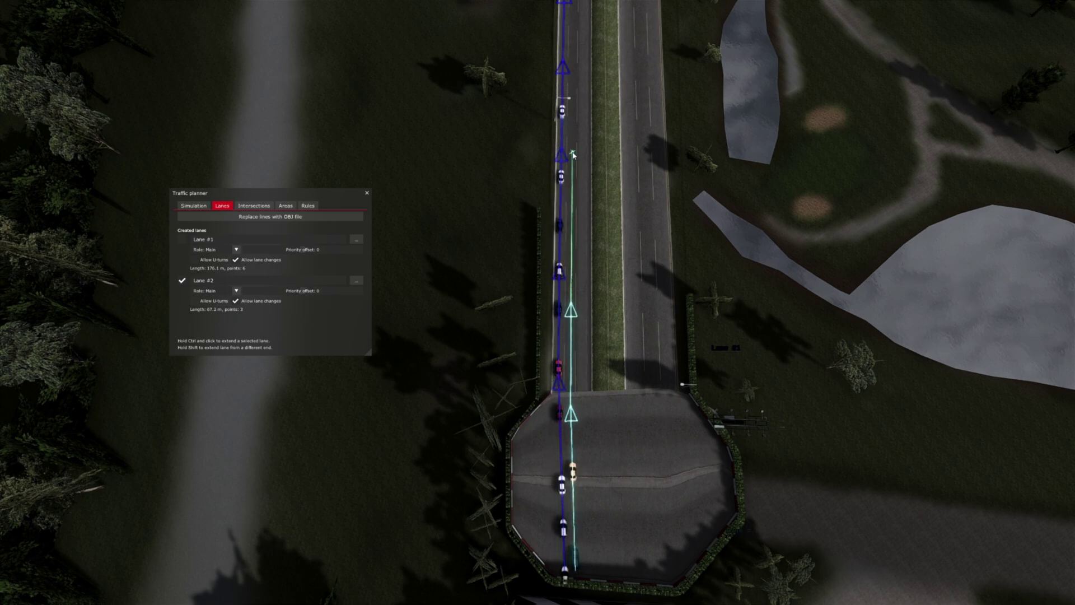
left_click(573, 48, "ctrl")
left_click(573, 48, "ctrl")
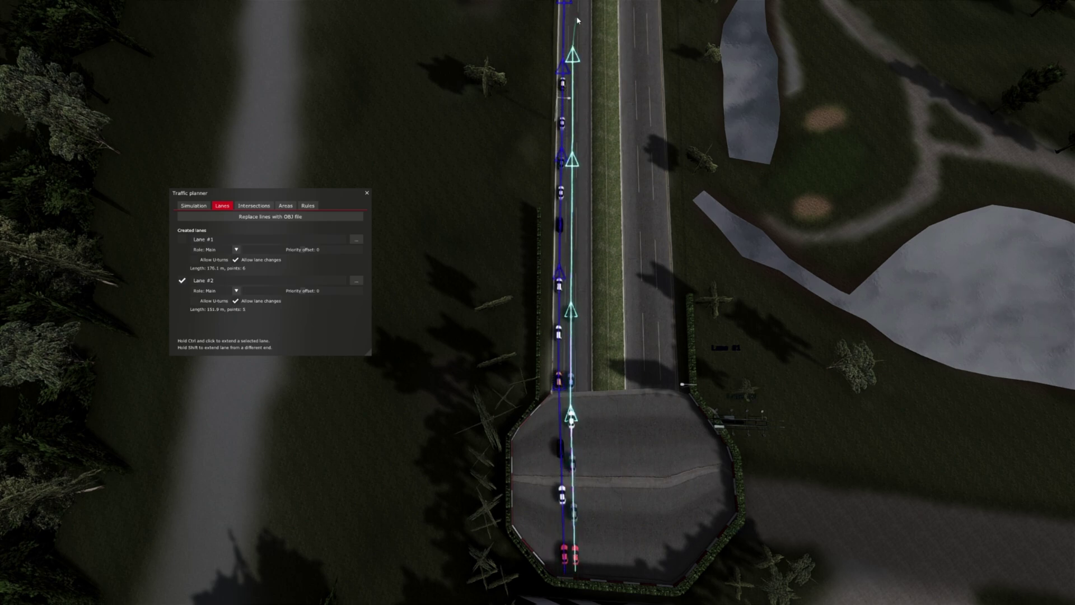
left_click(574, 14, "ctrl")
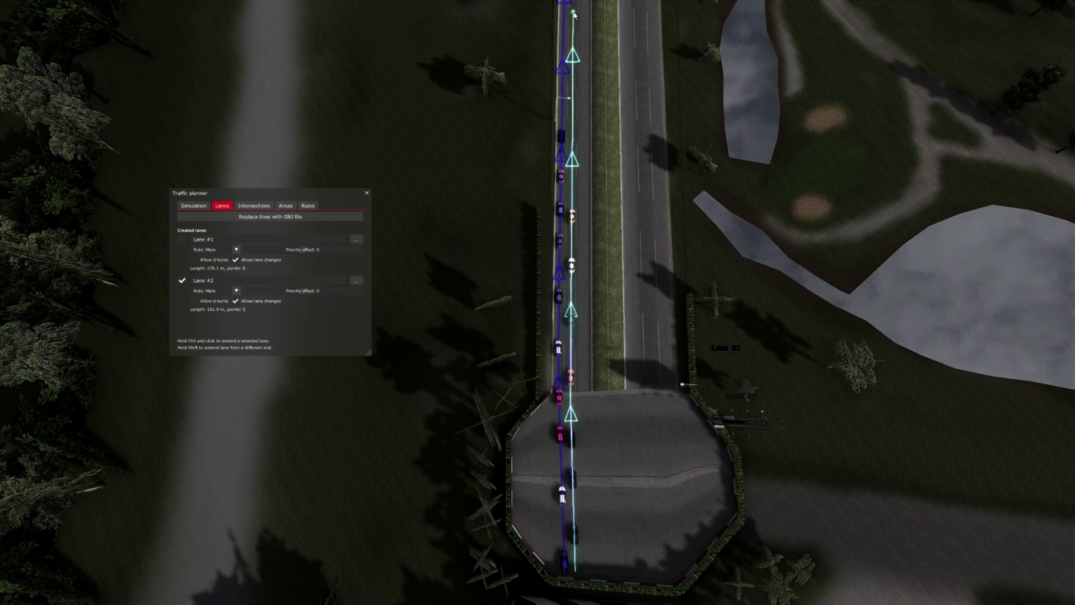
Deselect Lane #2 and draw Lane #3 with six points along the lane next to the grass median, from the turnaround up the road
left_click(182, 280)
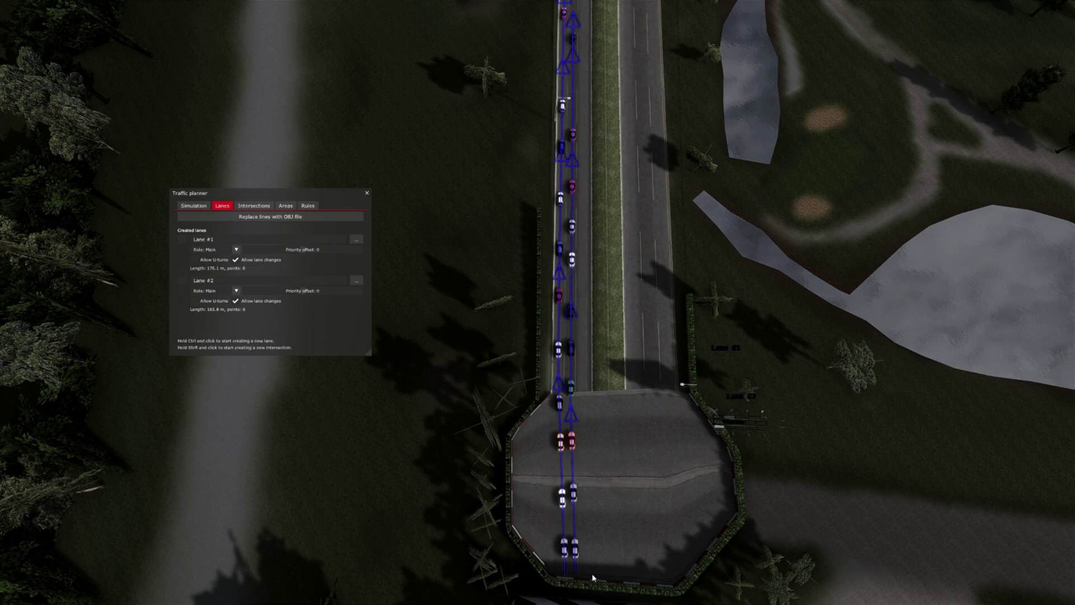
left_click(584, 570, "ctrl")
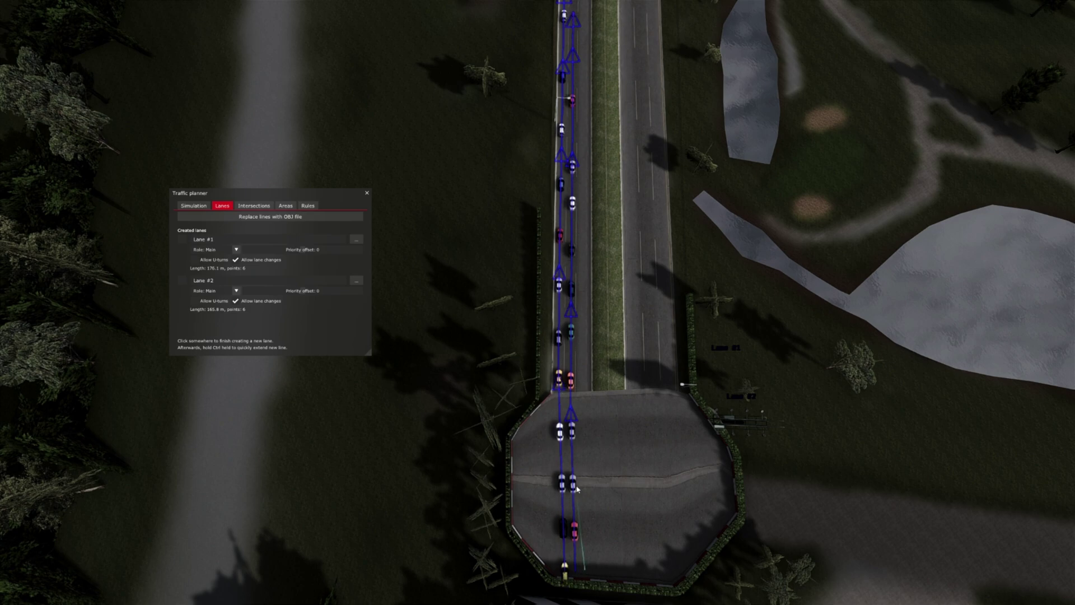
left_click(582, 425, "ctrl")
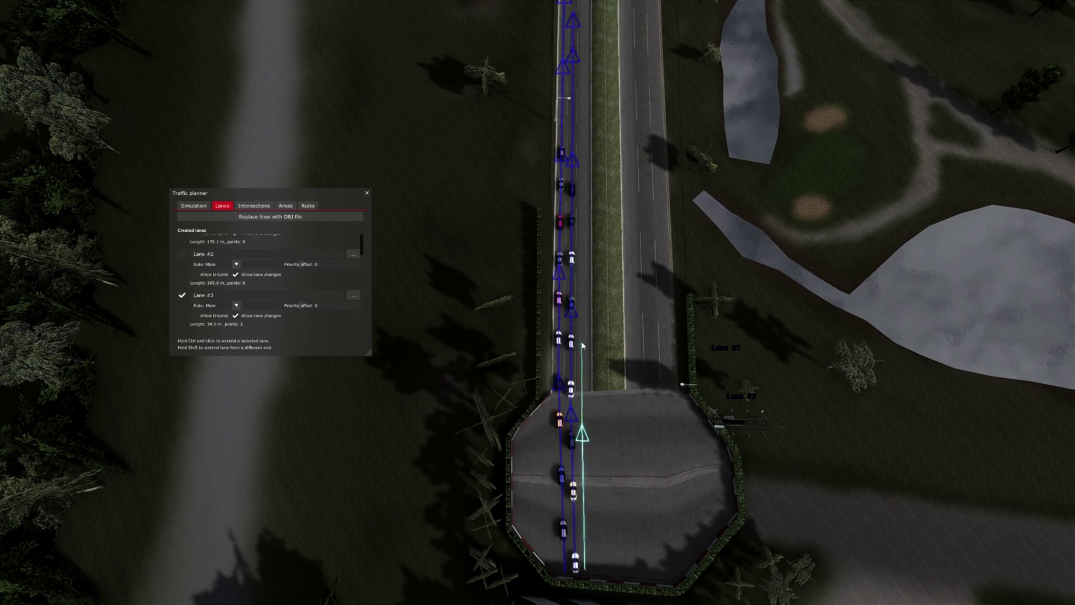
left_click(583, 227, "ctrl")
left_click(583, 228, "ctrl")
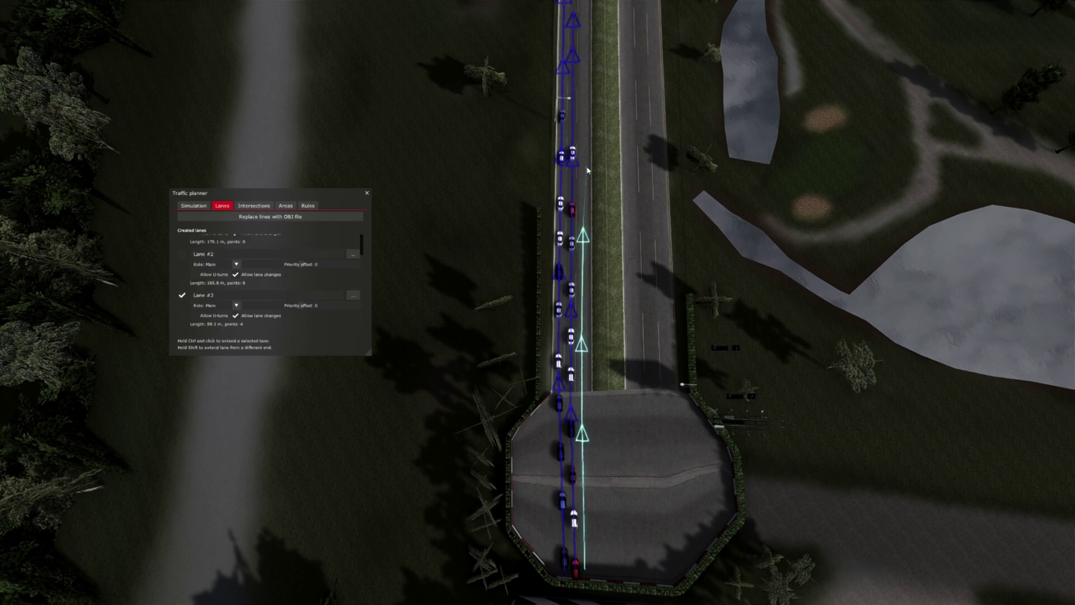
left_click(584, 108, "ctrl")
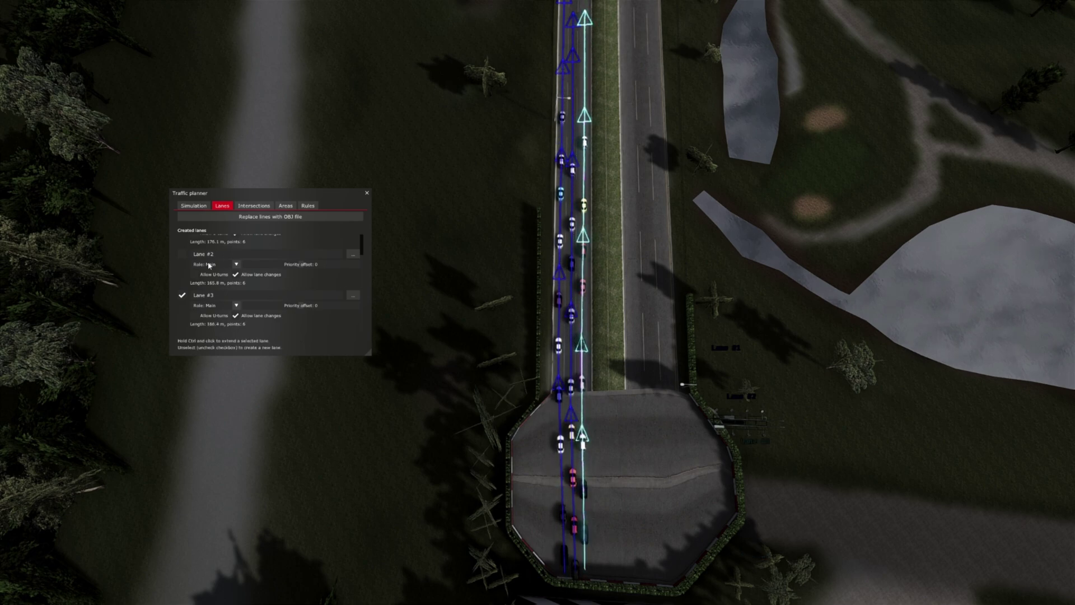
Deselect Lane #3, extend Lane #1 further up the road to nine points and about 275 m, and deselect it
left_click(183, 297)
left_click_drag(636, 419, 643, 66)
key("Up")
key("Up")
left_click_drag(636, 291, 636, 320)
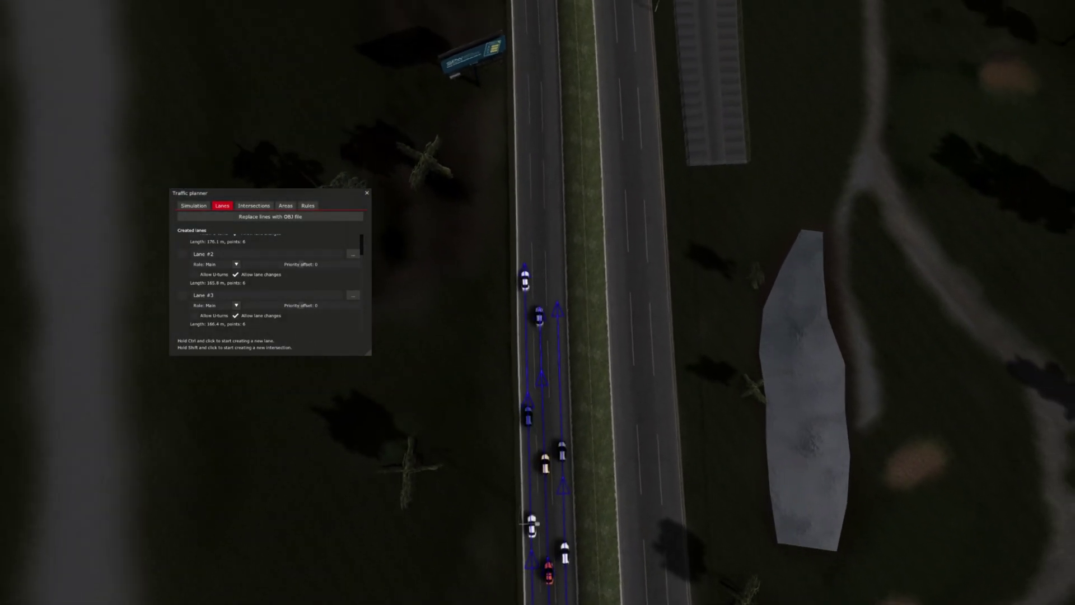
key("Down")
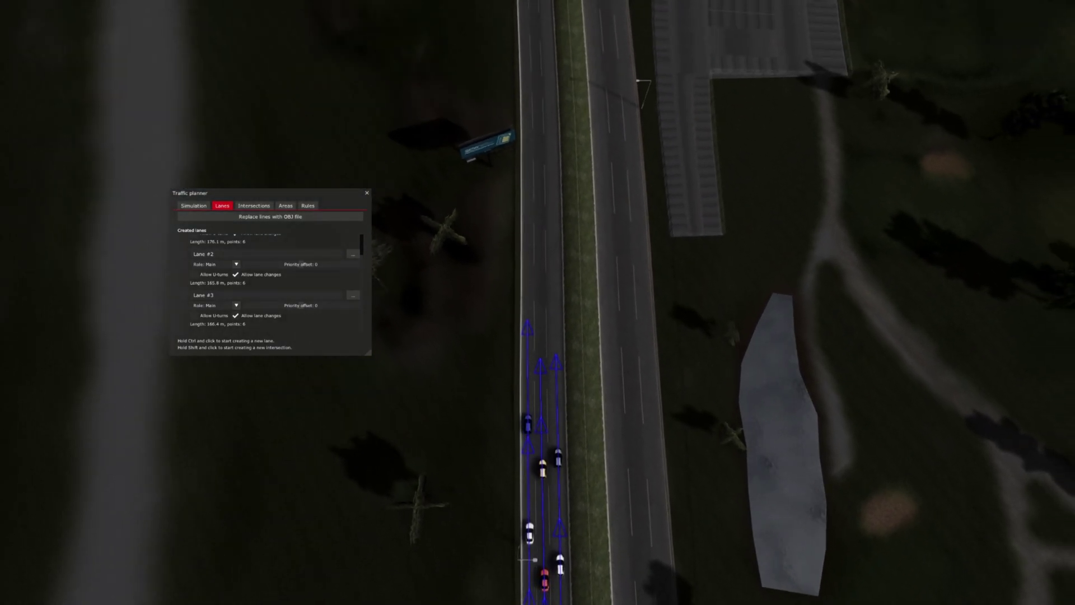
scroll(228, 300, "up", 1)
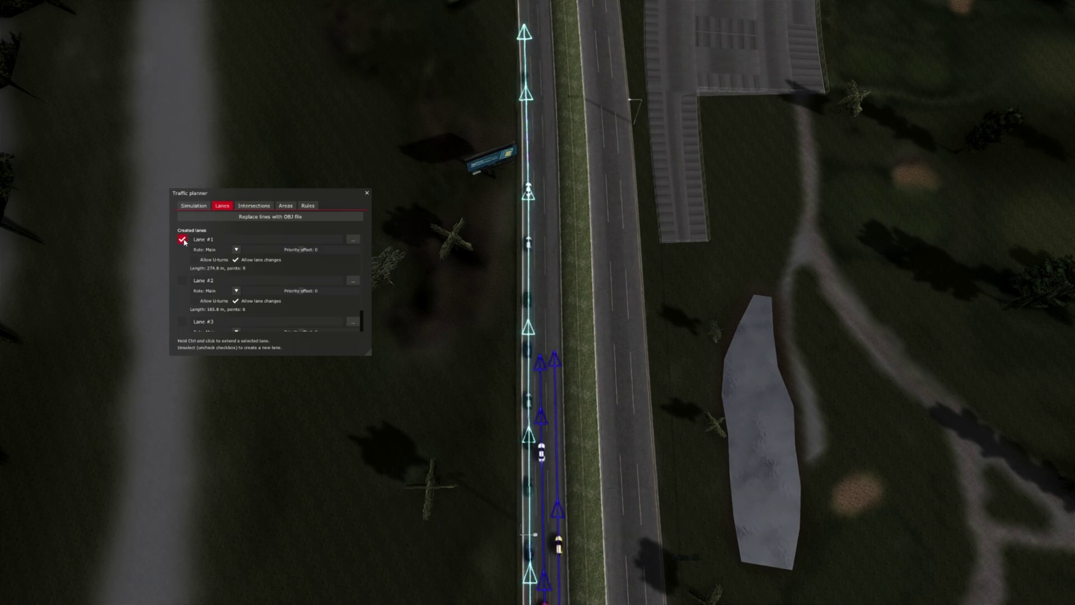
left_click(182, 239)
Reselect Lane #1 and extend it around the bend past the car park to 13 points and about 412 m
key("Up")
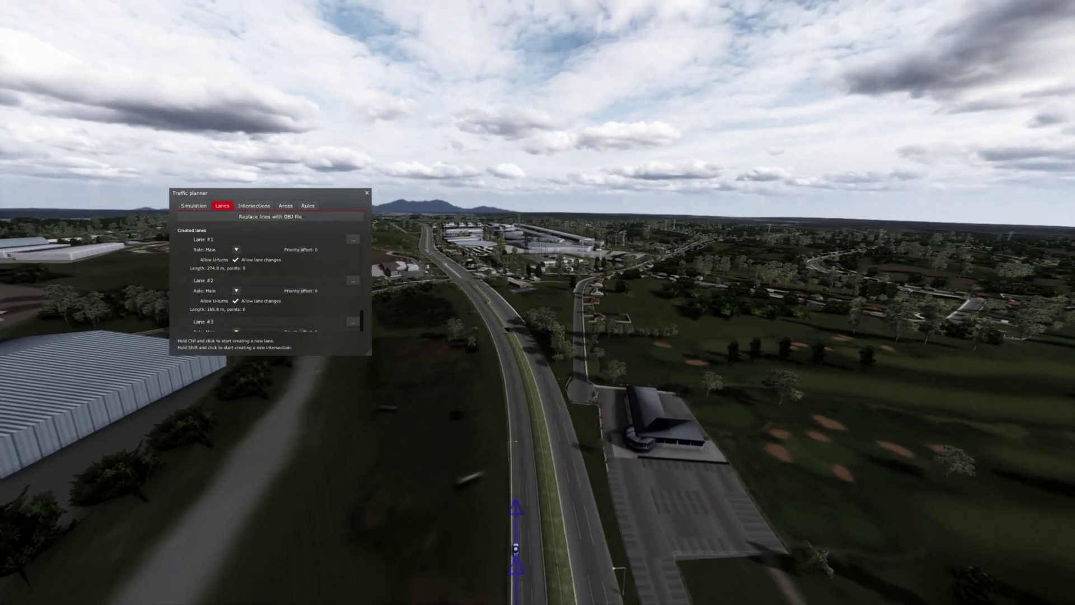
key("Up")
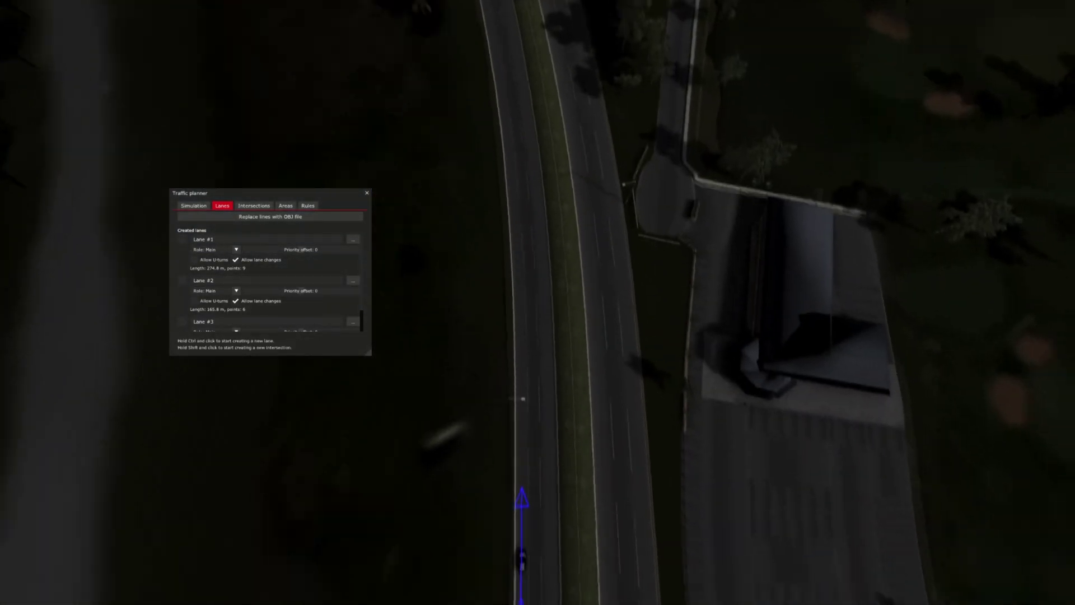
key("Down")
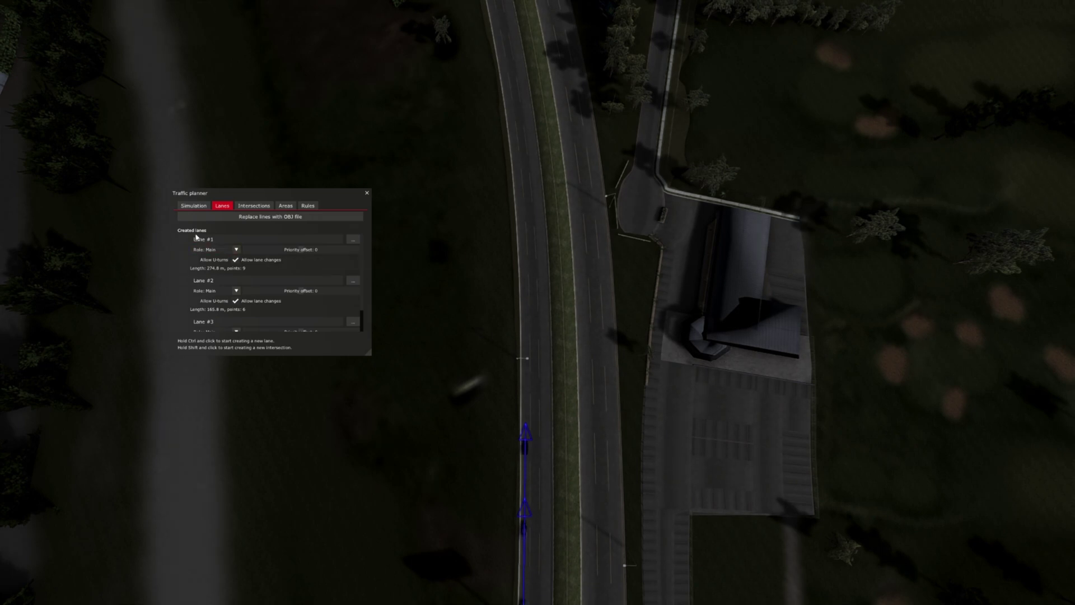
left_click(183, 241)
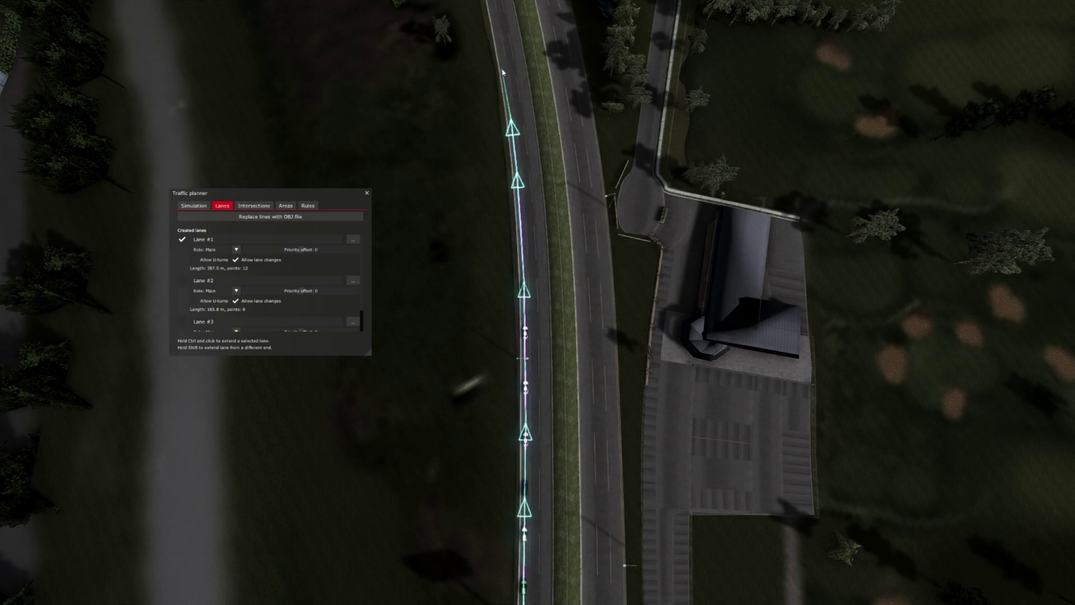
left_click_drag(503, 66, 487, 19)
key("Up")
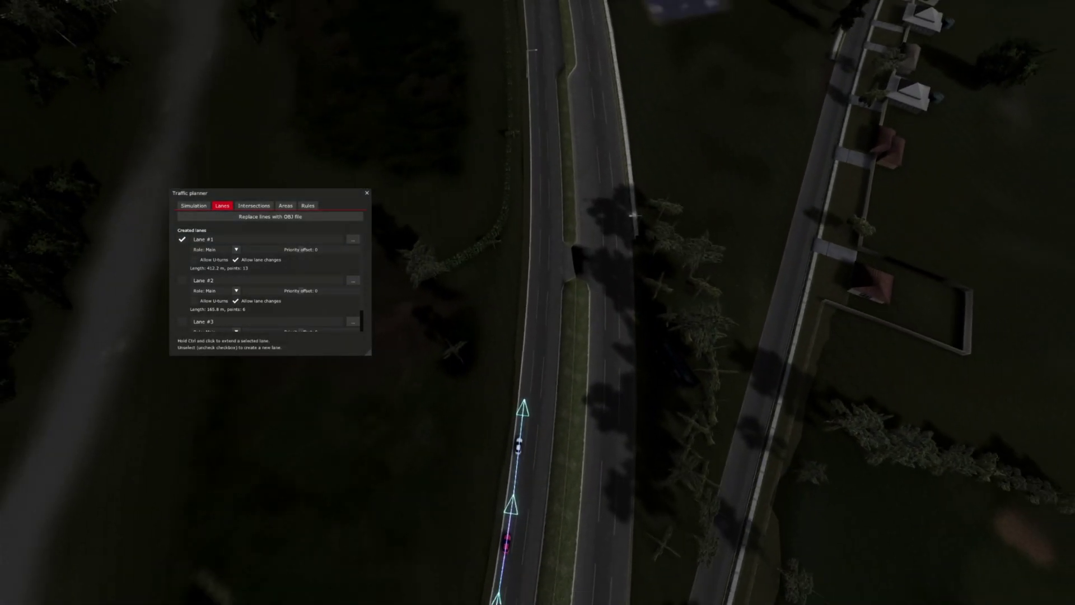
Extend Lane #1 up to the crossroads and around the slip lane onto the side road, reaching 26 points and about 671 m, and deselect it
left_click_drag(605, 302, 624, 196)
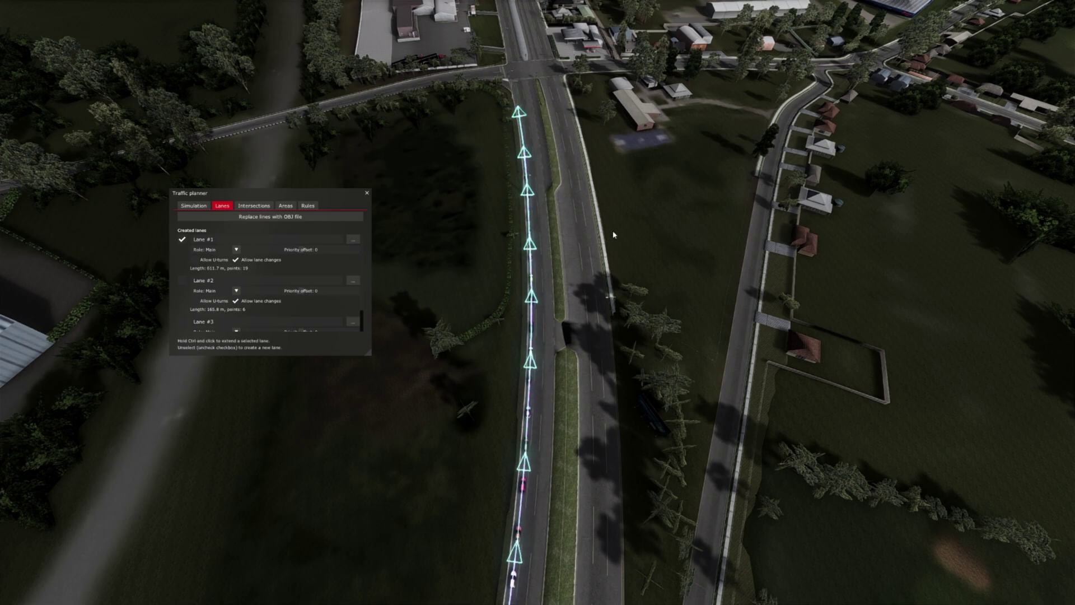
left_click_drag(614, 234, 620, 310)
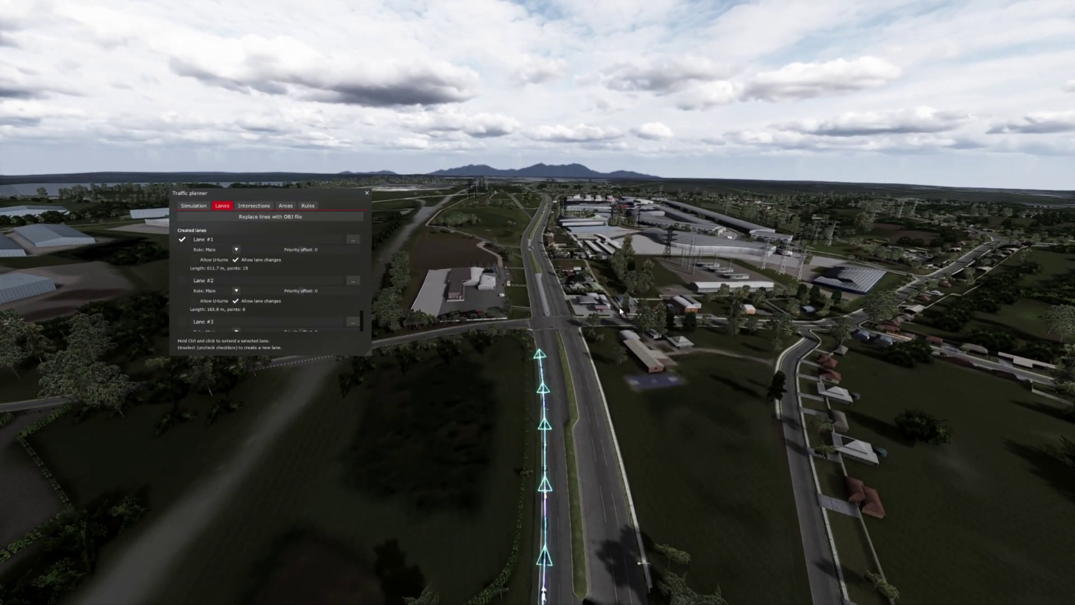
key("Up")
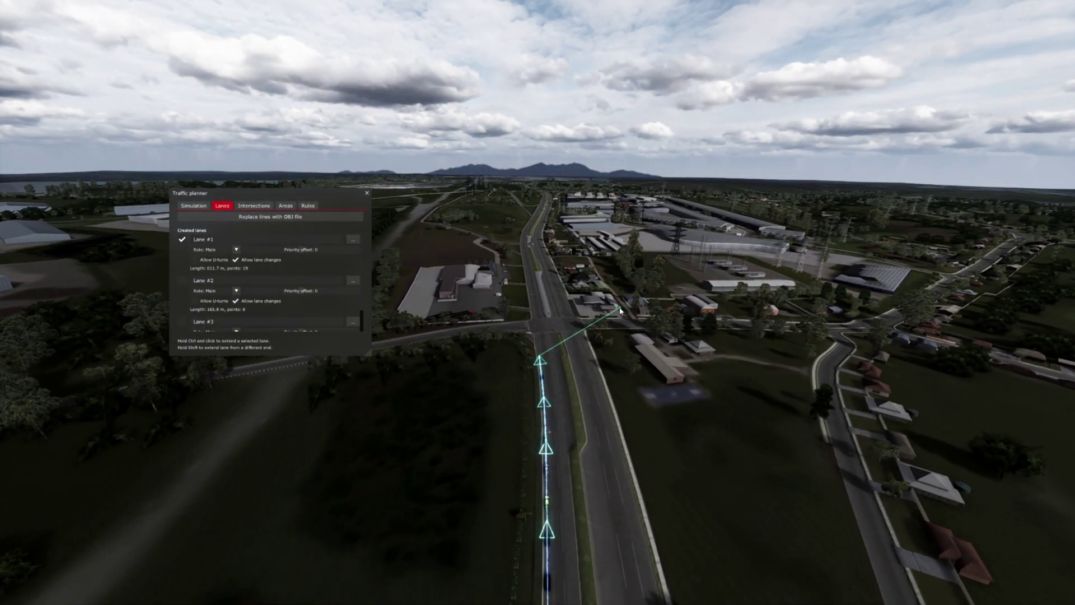
key("ctrl")
key("Up")
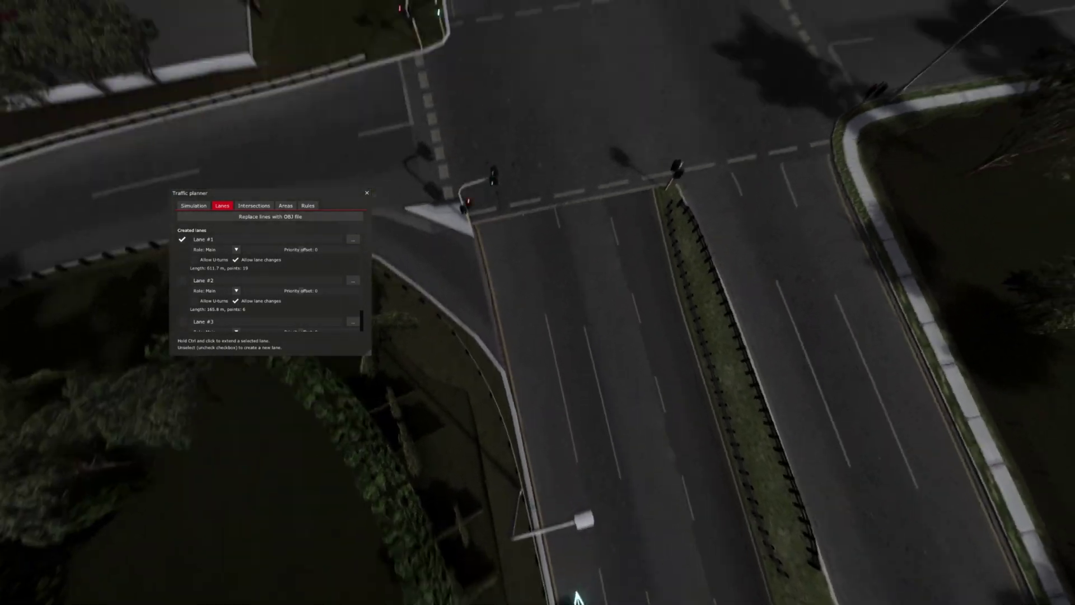
key("Down")
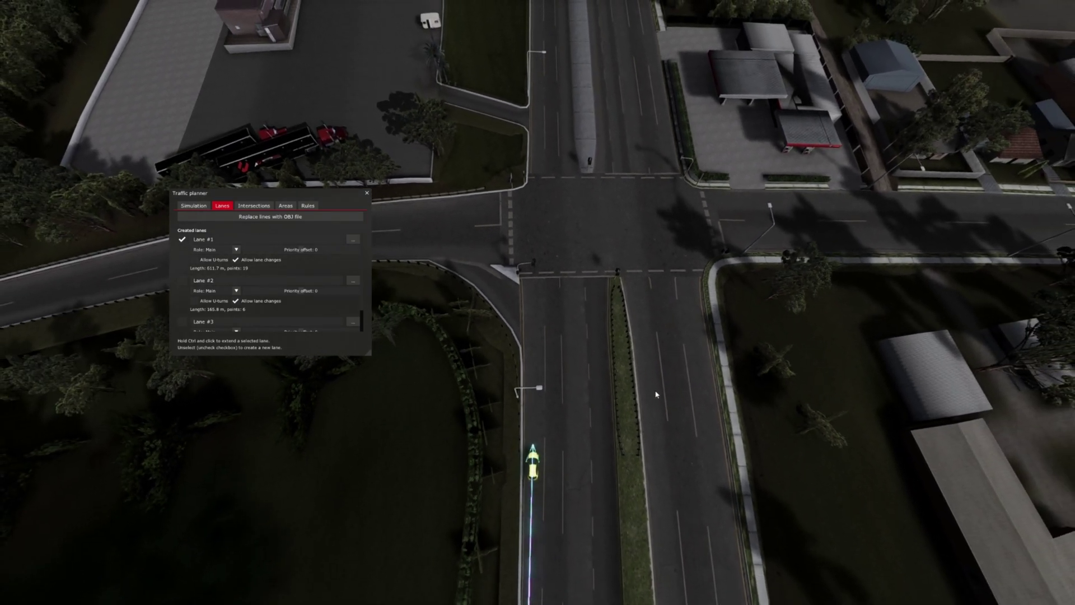
left_click(532, 432)
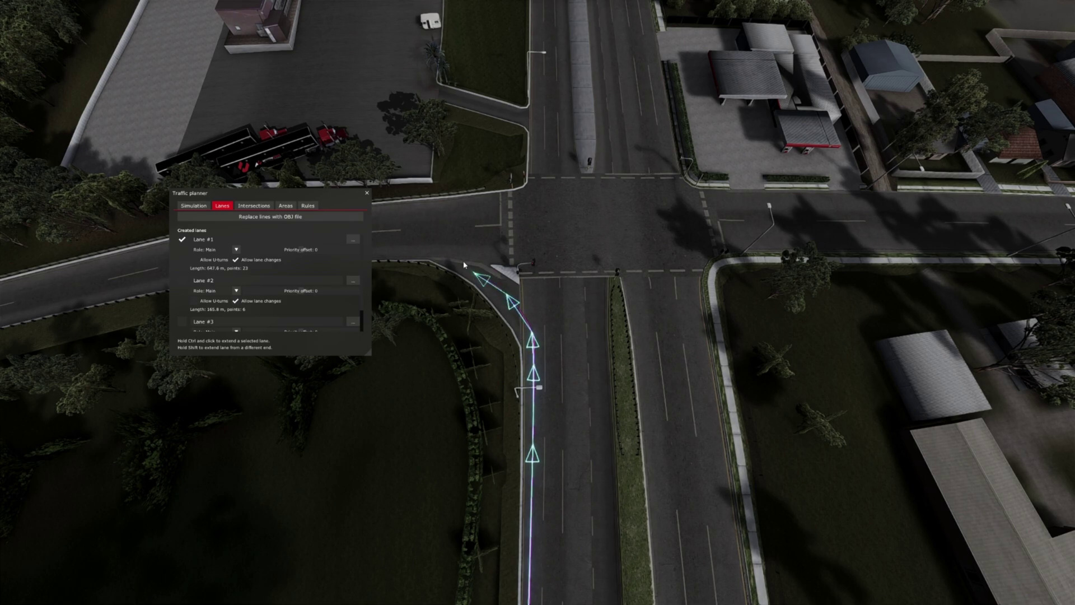
left_click(375, 248, "ctrl")
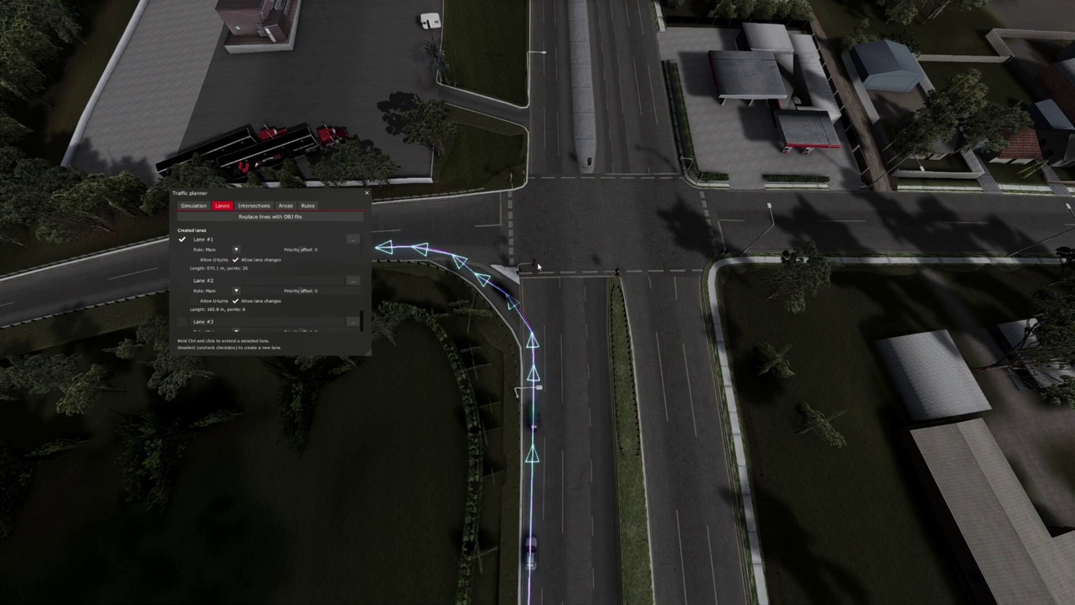
left_click(181, 241)
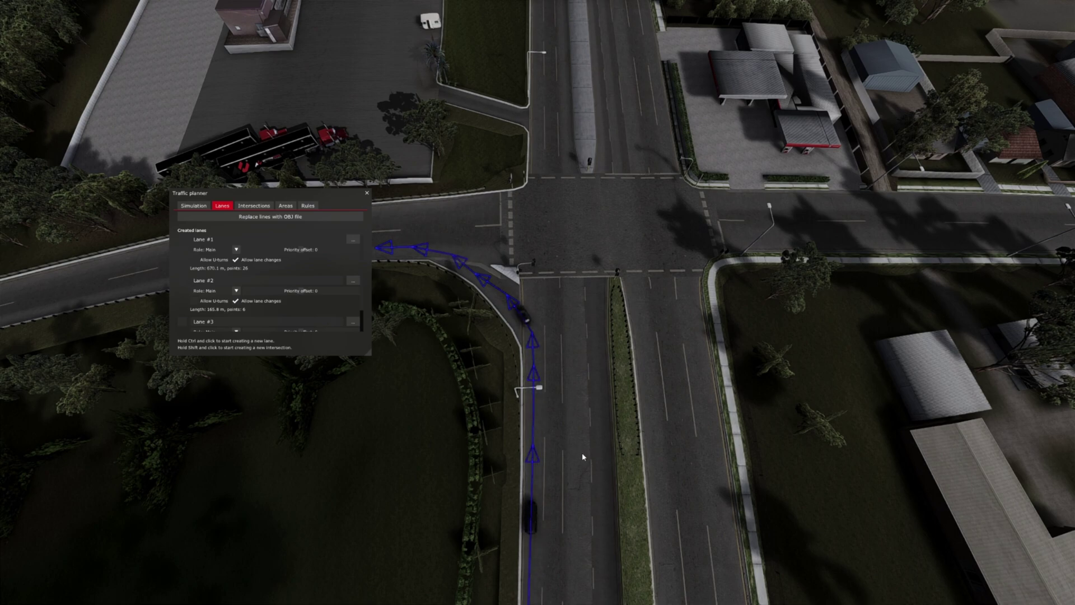
Create an intersection outlined around the paved area of the crossroads, following the stop lines and corner kerbs
left_click_drag(582, 457, 593, 263)
key("Up")
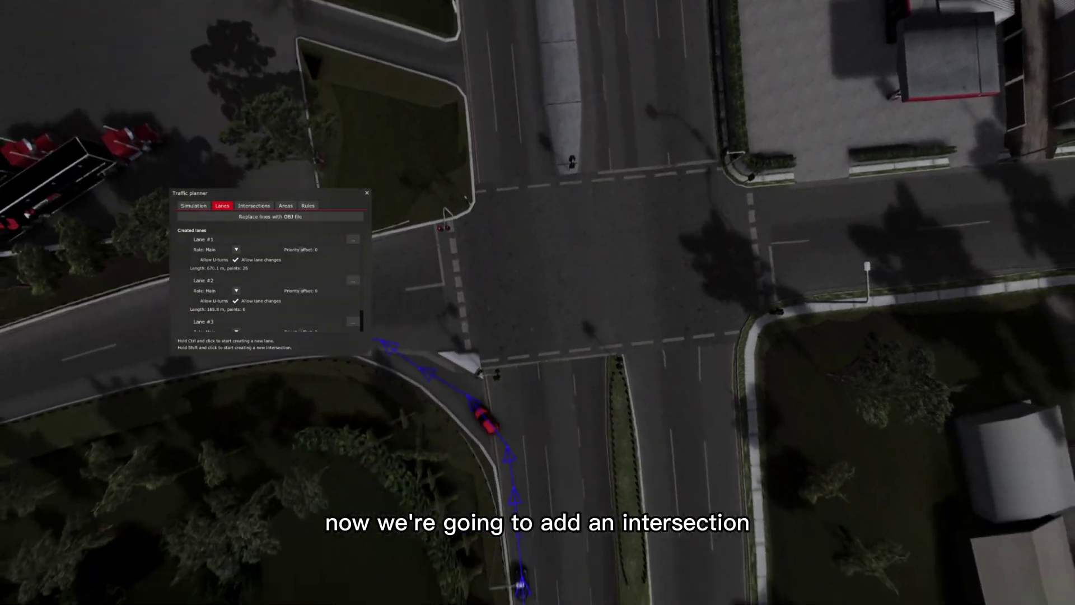
key("Down")
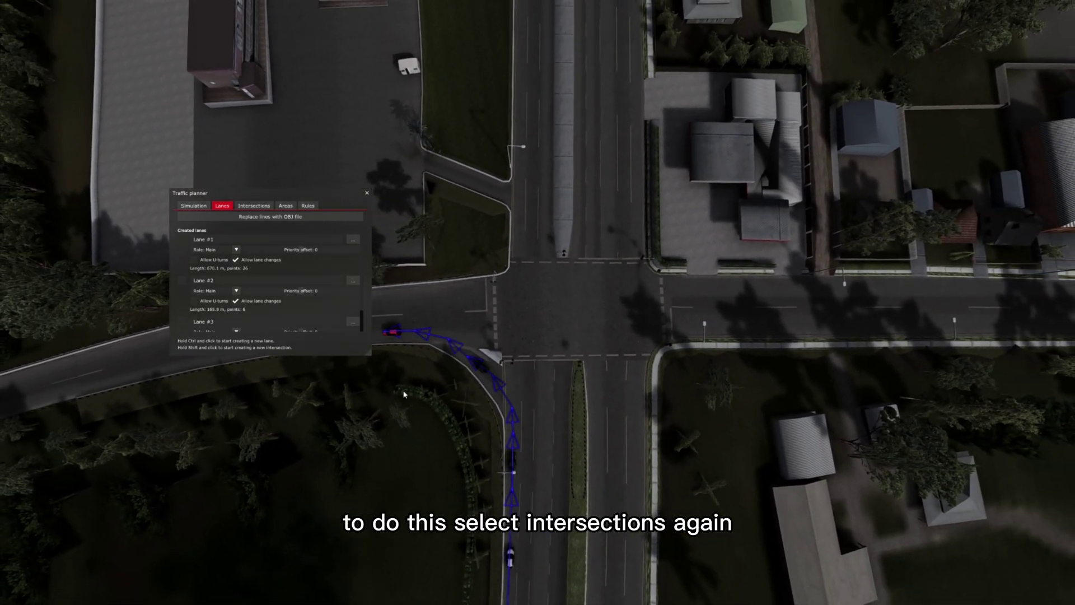
left_click(250, 206)
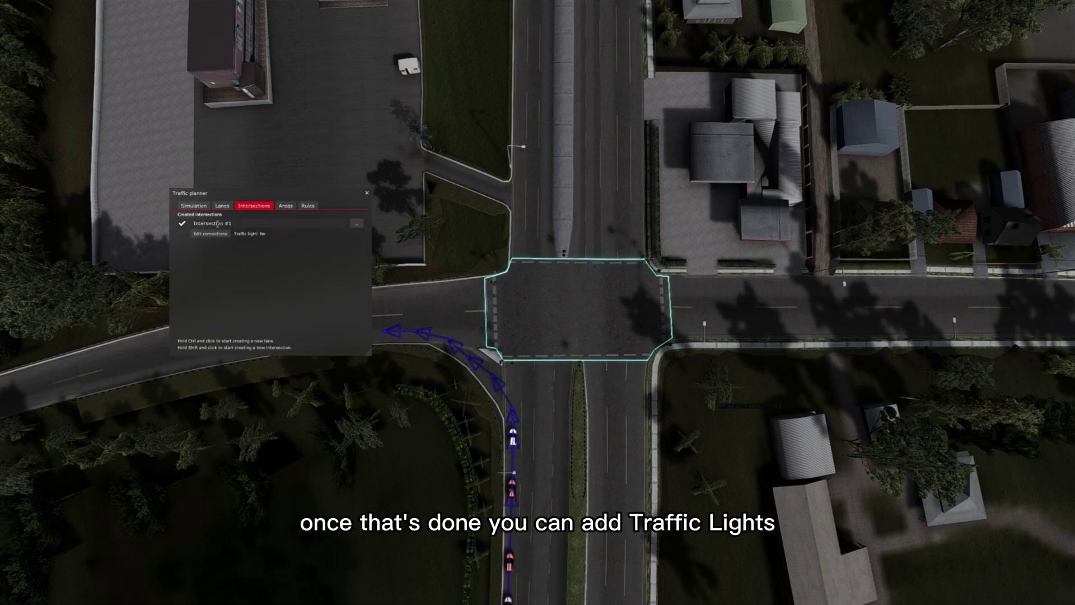
Give the new intersection a Basic traffic light and return to the simulation settings
left_click(211, 234)
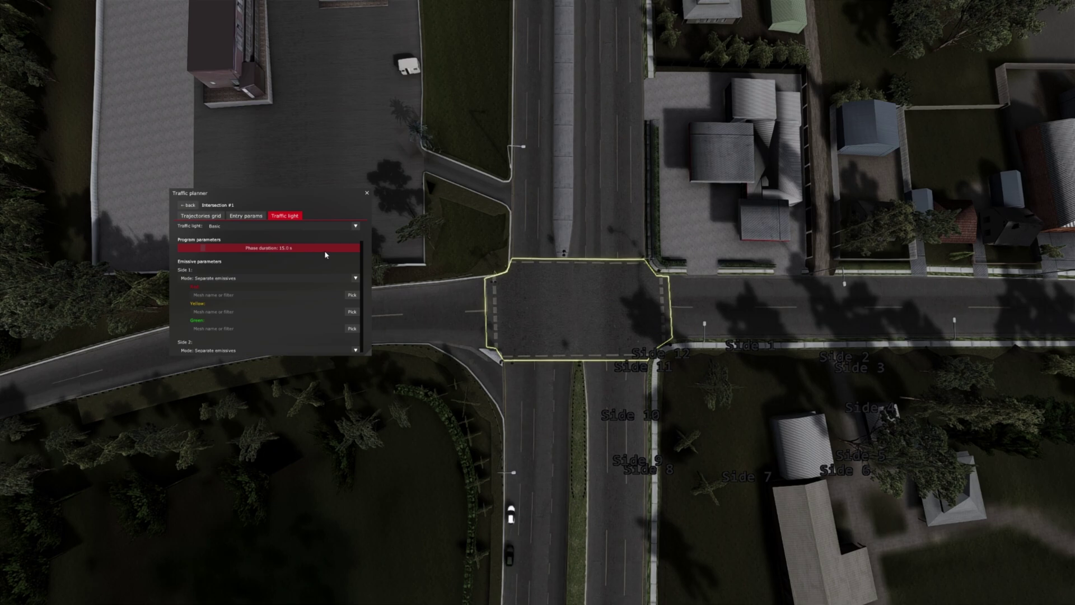
scroll(582, 356, "up", 3)
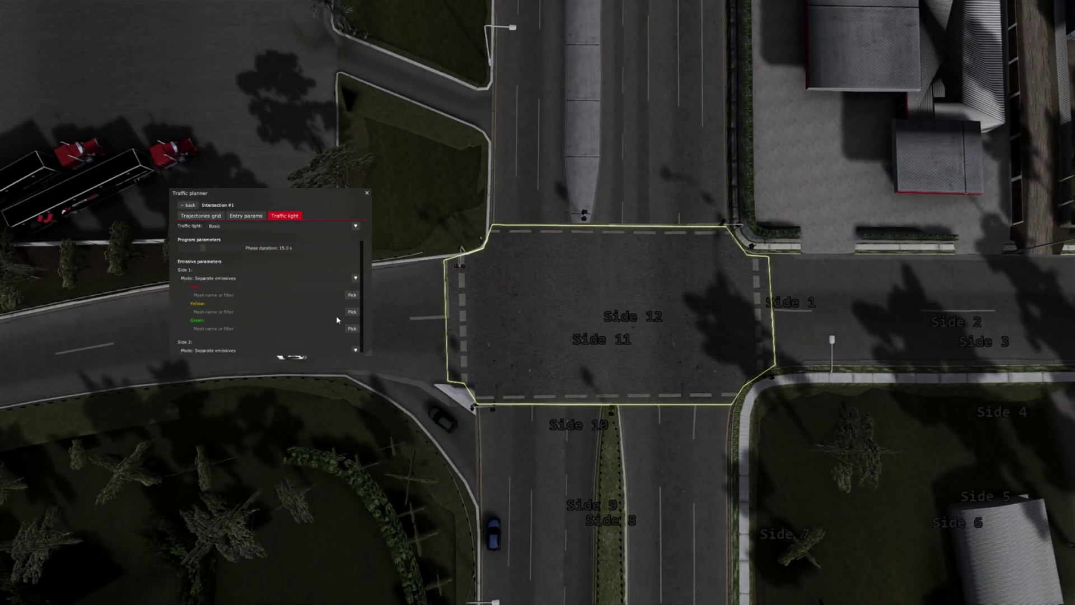
left_click(189, 207)
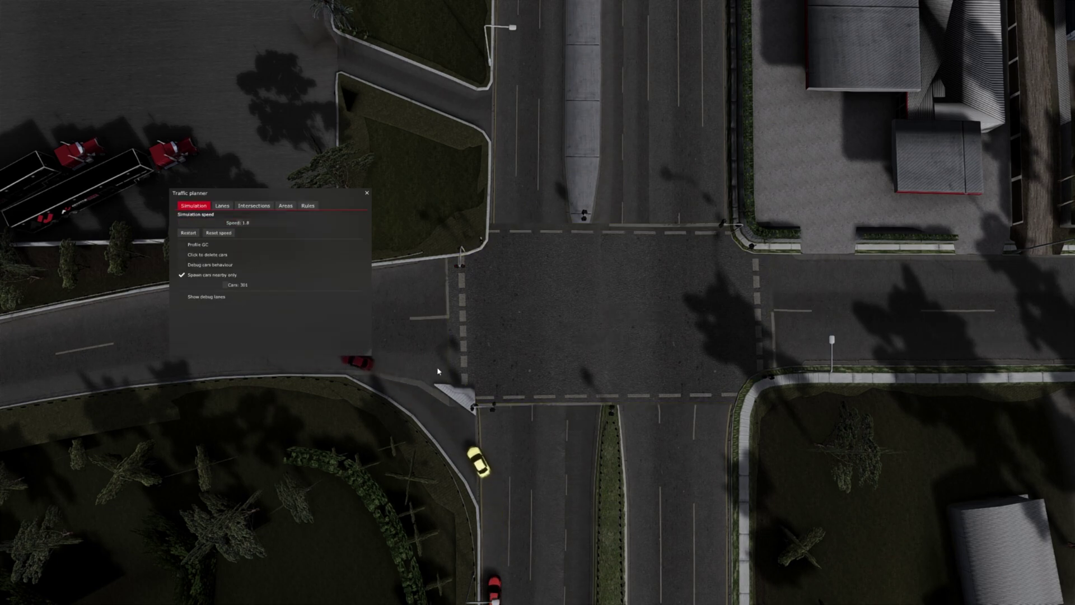
Draw Lane #4 beside Lane #1 straight through the intersection and down the road beyond, with six points over about 96 m
left_click_drag(441, 373, 737, 342)
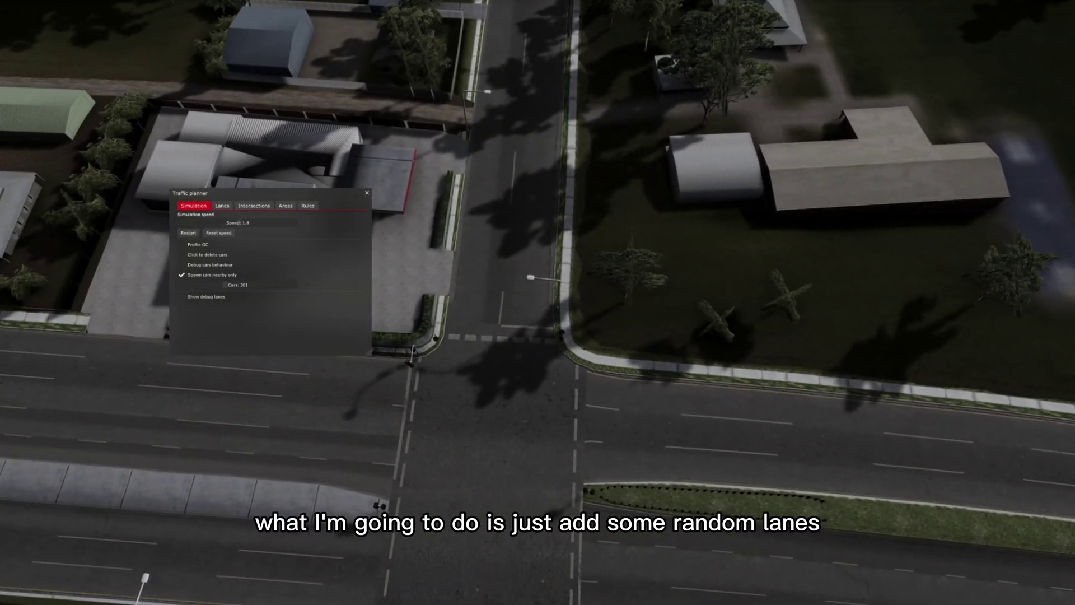
scroll(537, 303, "up", 5)
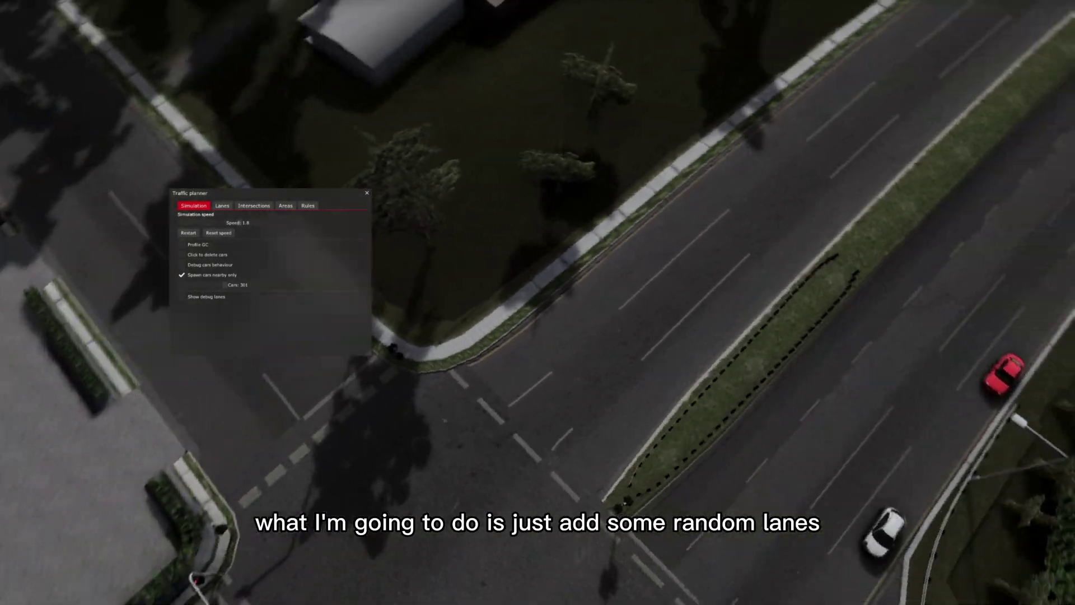
left_click_drag(538, 303, 695, 258)
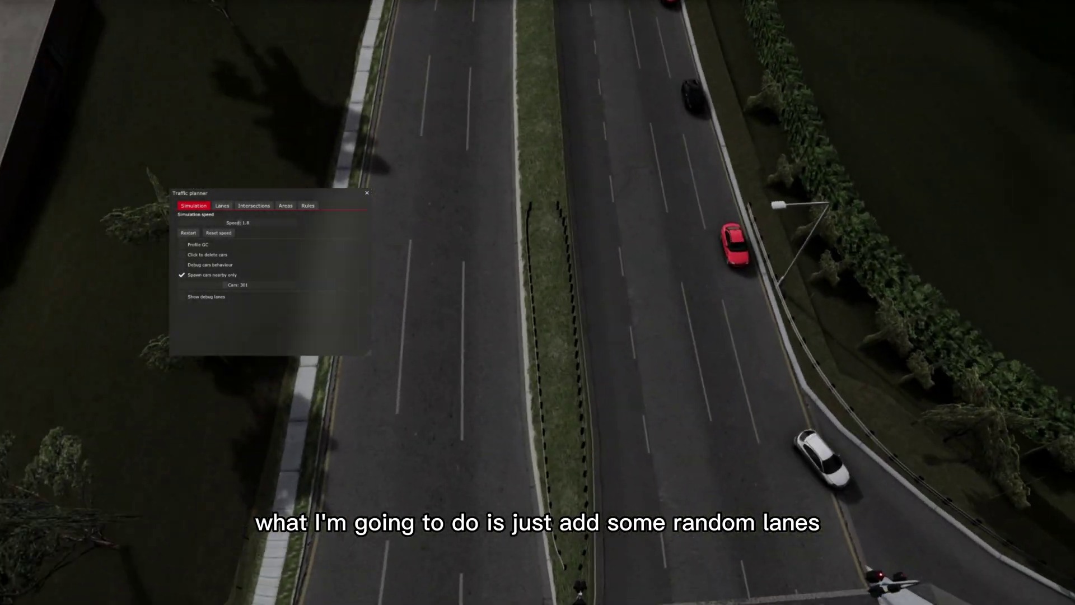
key("Down")
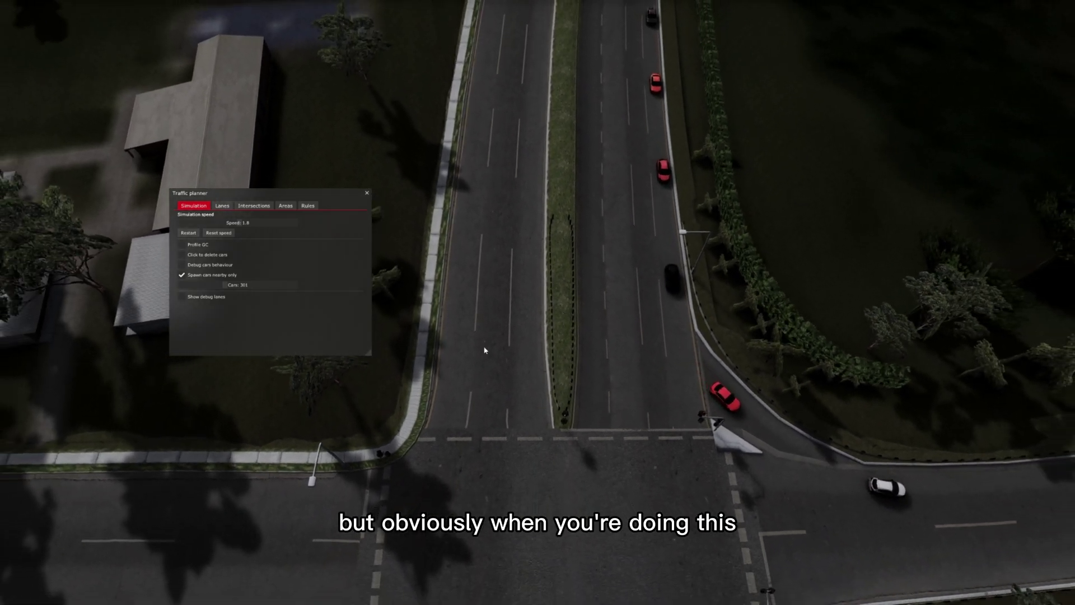
left_click(223, 206)
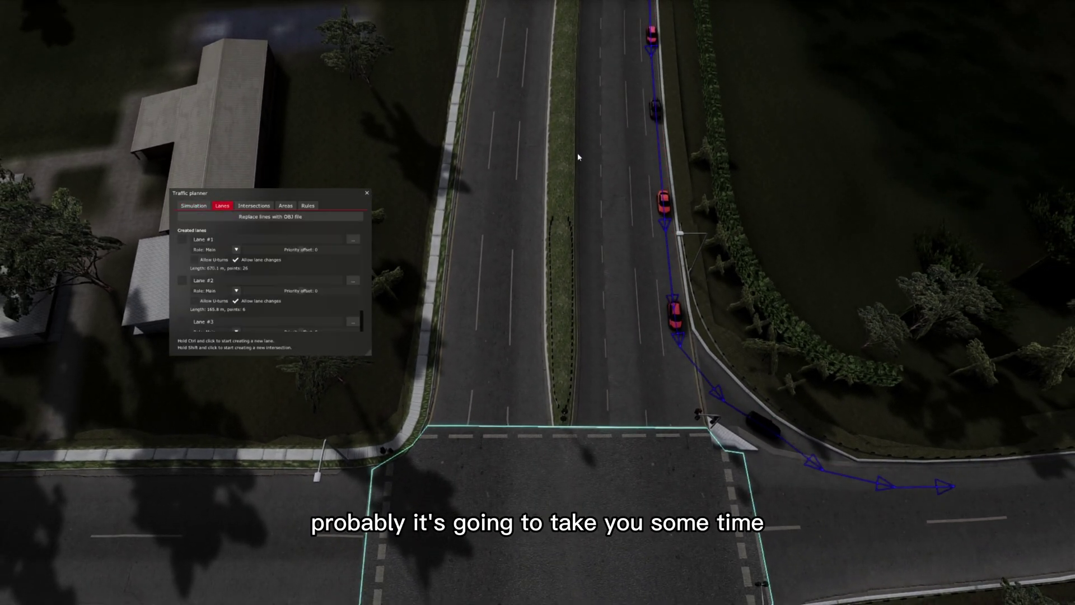
left_click(635, 122, "ctrl")
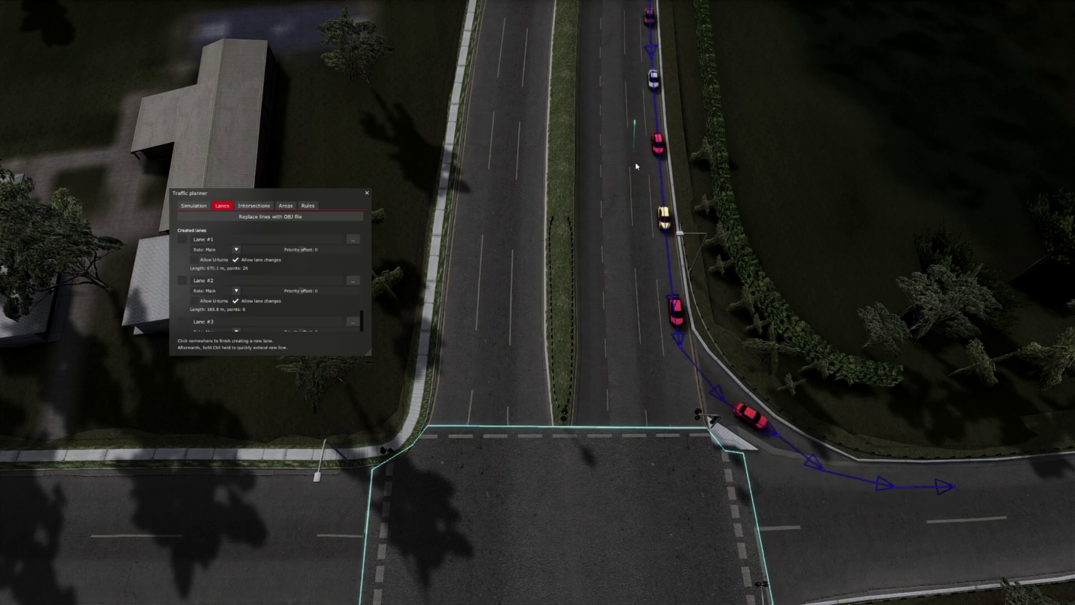
left_click(646, 267, "ctrl")
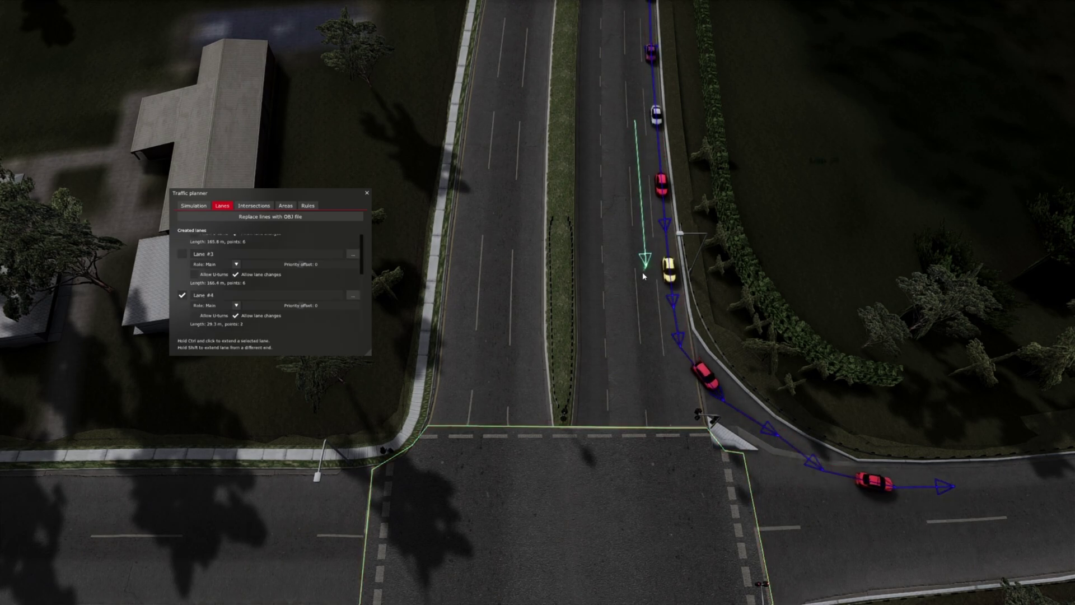
left_click(654, 411, "ctrl")
scroll(655, 423, "down", 3)
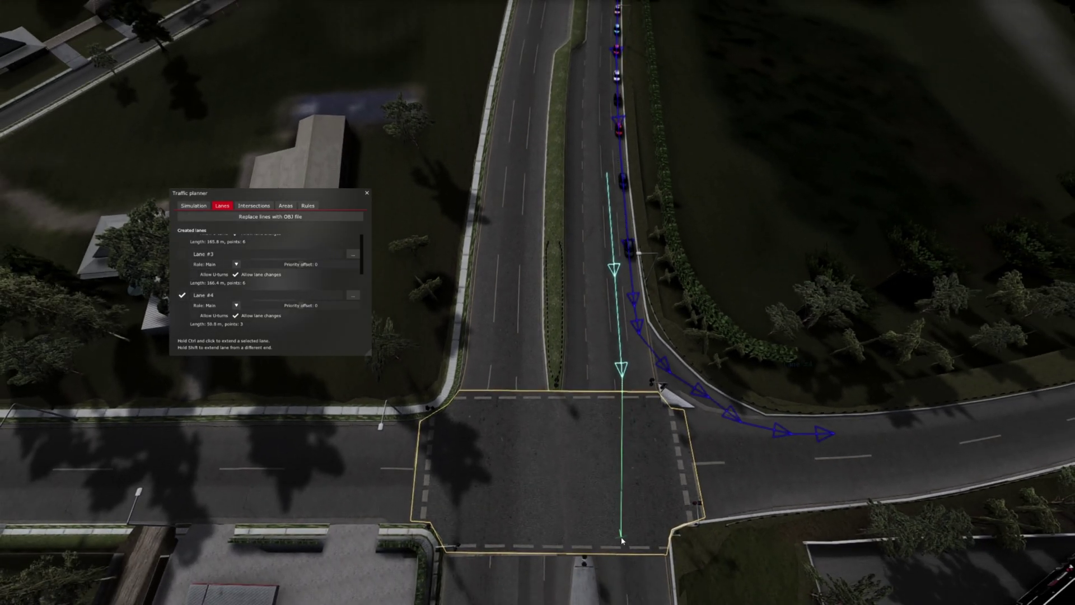
left_click(633, 561, "ctrl")
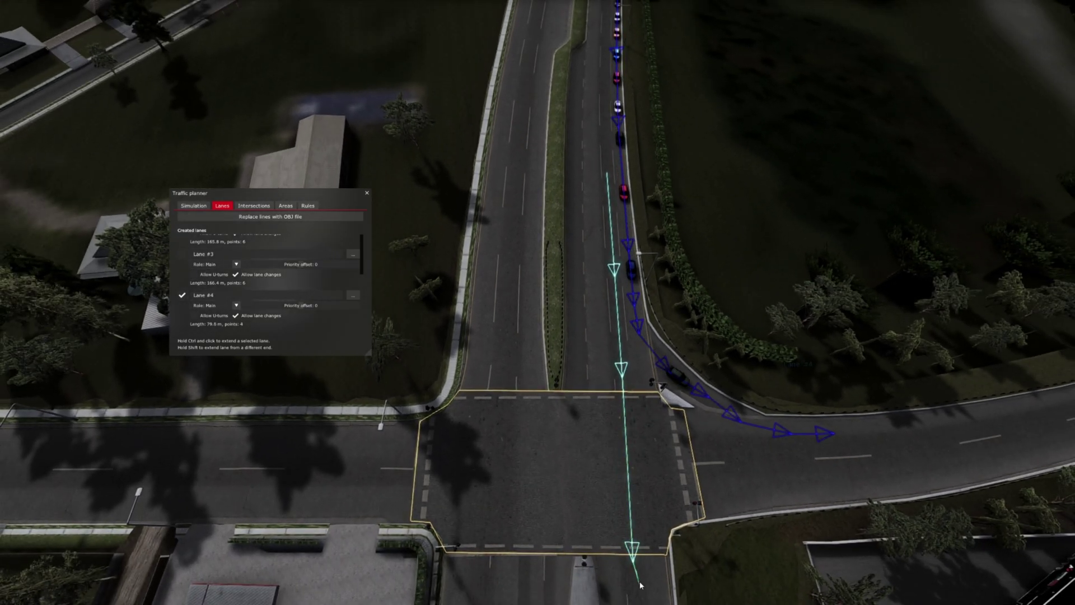
left_click(633, 596, "ctrl")
scroll(633, 596, "down", 3)
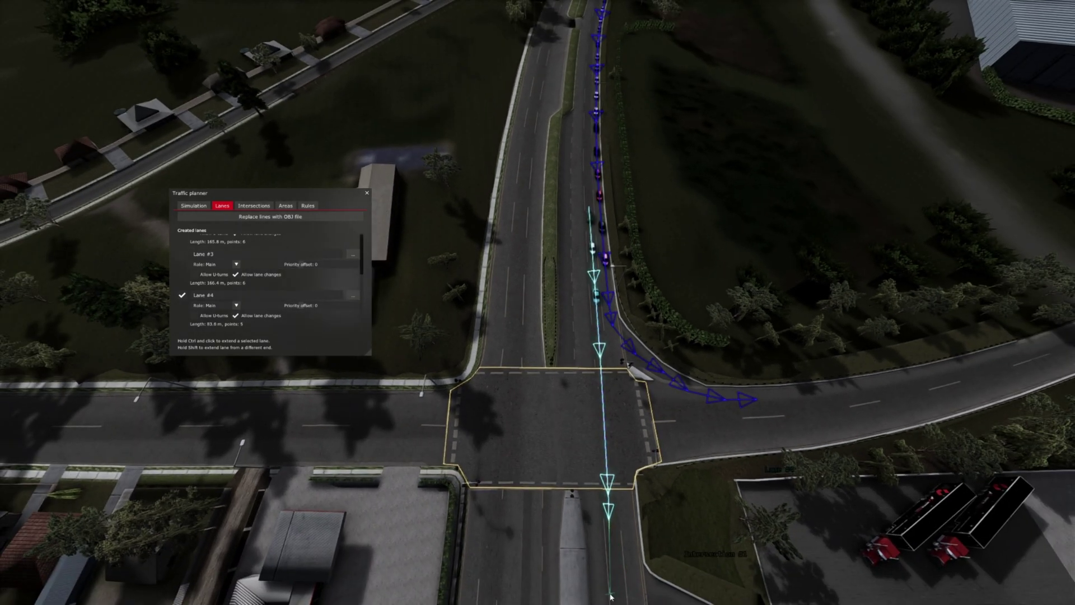
left_click(615, 599, "ctrl")
Draw Lane #5 parallel to Lane #4 with eight points over about 85 m, and Lane #6 along the crossing road with nine points over about 139 m
left_click(572, 544)
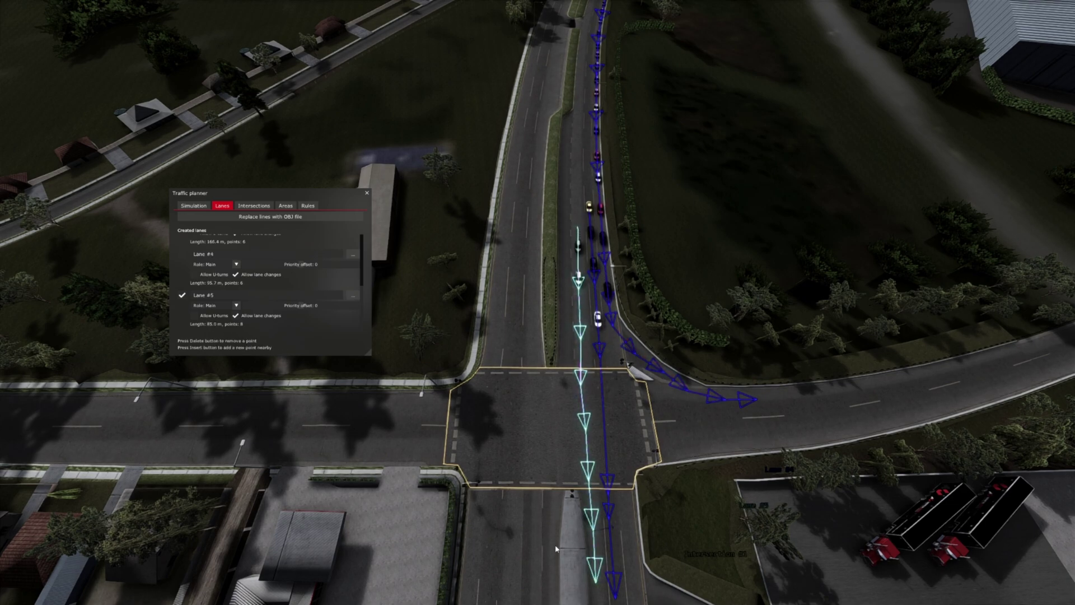
left_click(652, 483)
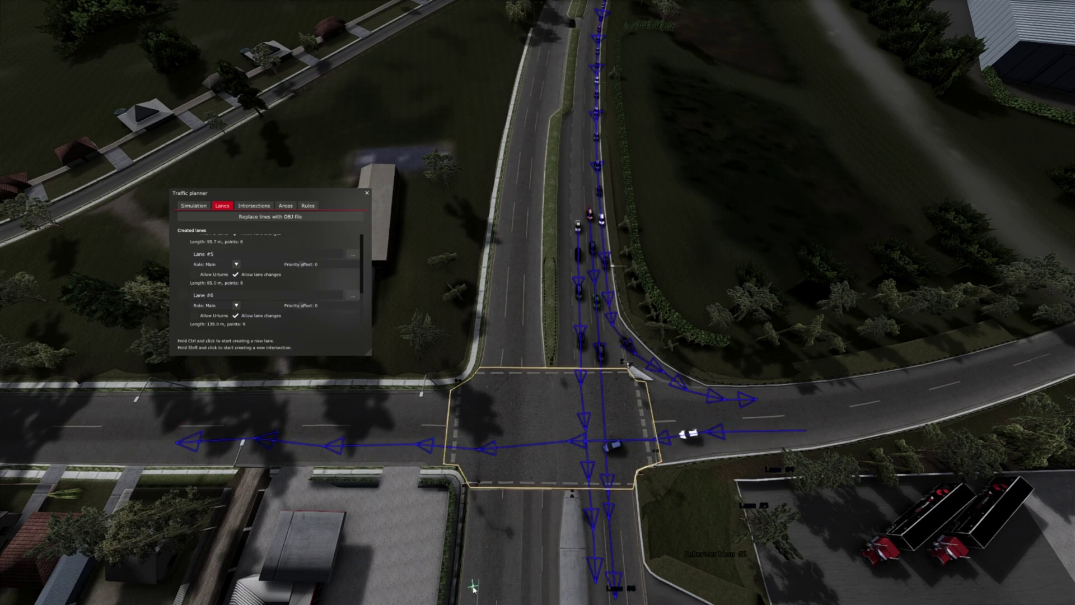
Draw Lane #7 from the oncoming carriageway, turning at the intersection corner onto the side road by the service station, with six points over about 50 m
left_click(473, 586, "ctrl")
left_click(480, 493)
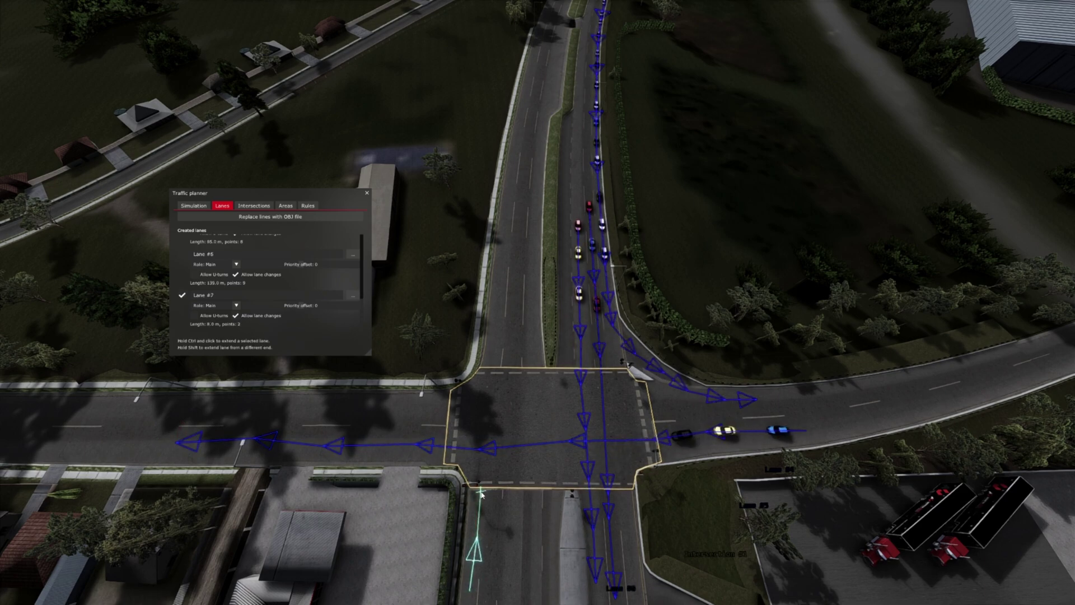
left_click(486, 465, "ctrl")
left_click(442, 454, "ctrl")
left_click(351, 453, "ctrl")
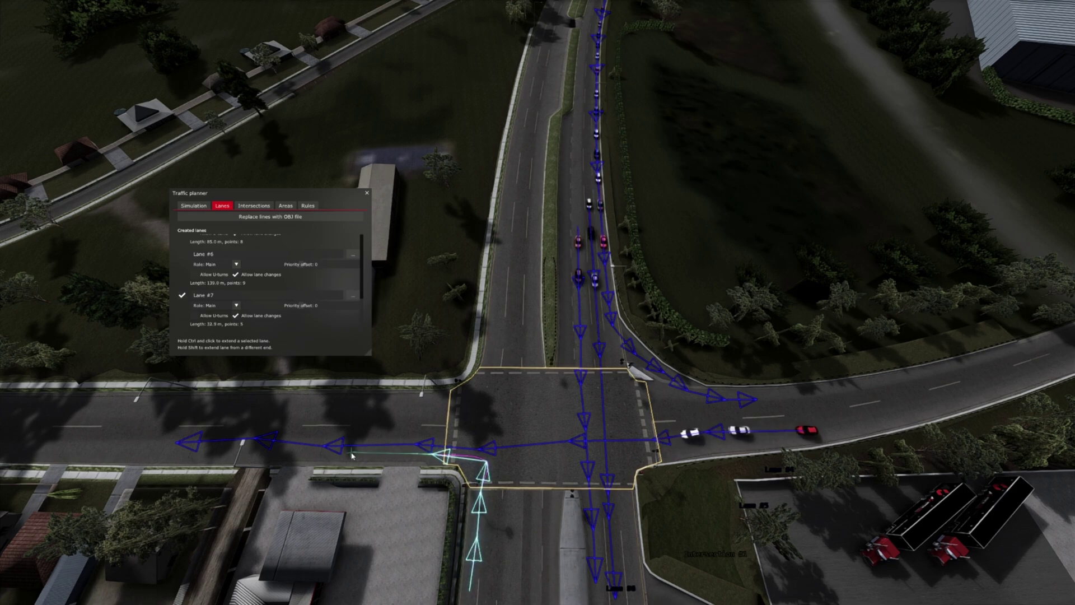
left_click(351, 453, "ctrl")
left_click(330, 410)
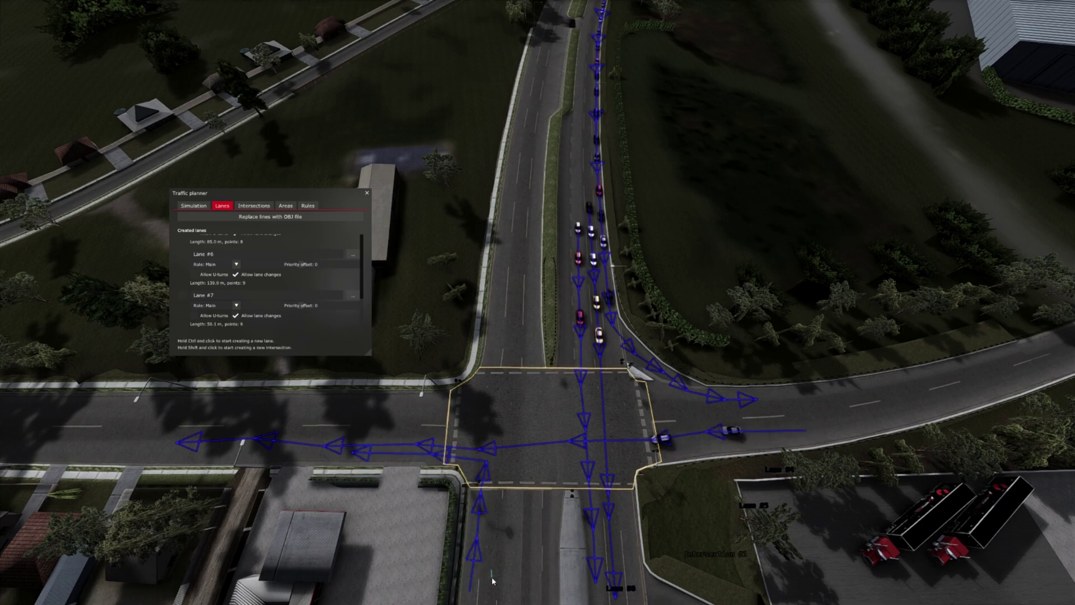
Draw Lane #8 beside Lane #7, straight through the intersection and up the opposite carriageway with six points, and deselect it
left_click(500, 434)
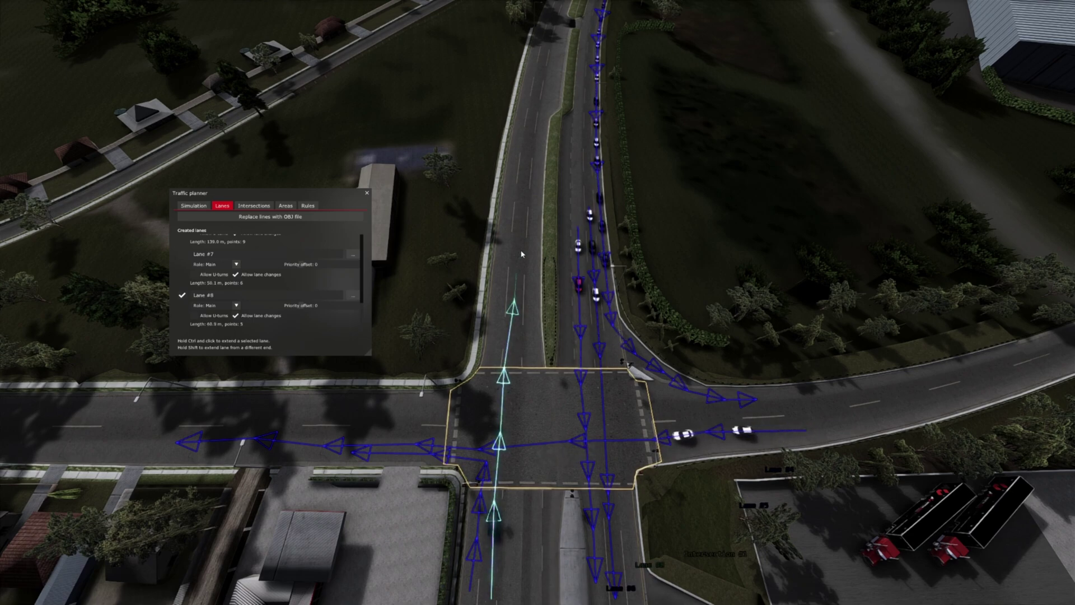
left_click(489, 261)
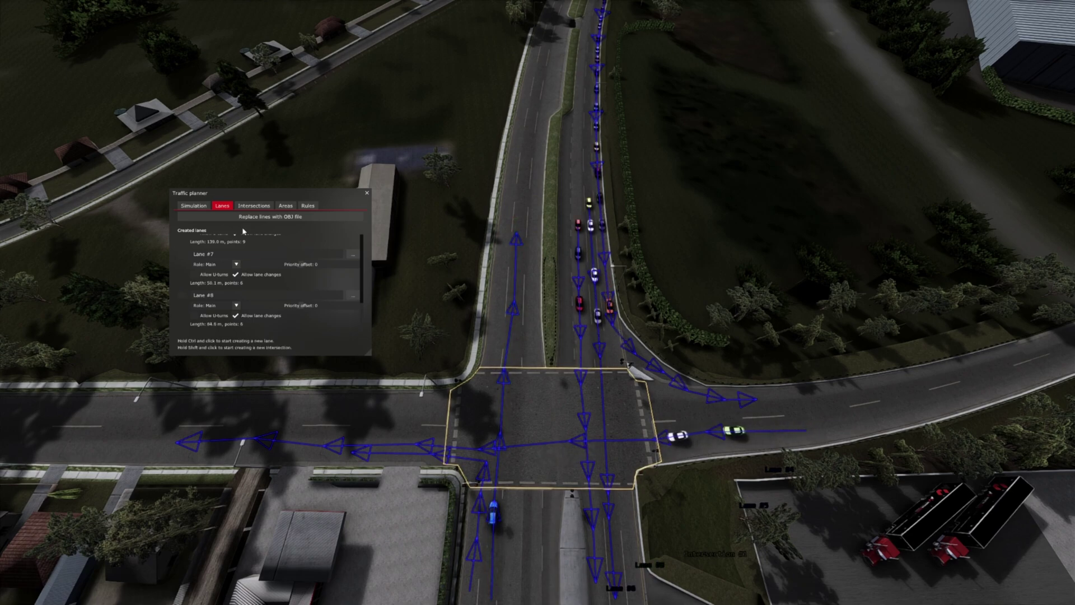
Set the traffic simulation to 2000 cars and its speed to about 15 while viewing the intersection from street level
left_click(202, 207)
left_click_drag(505, 498, 458, 491)
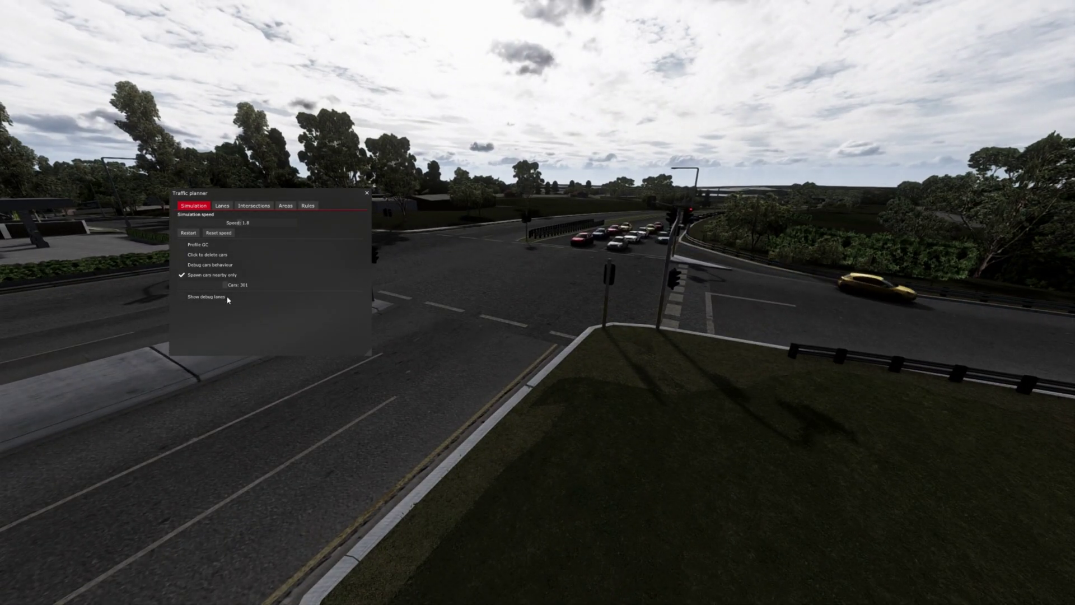
left_click_drag(253, 288, 296, 286)
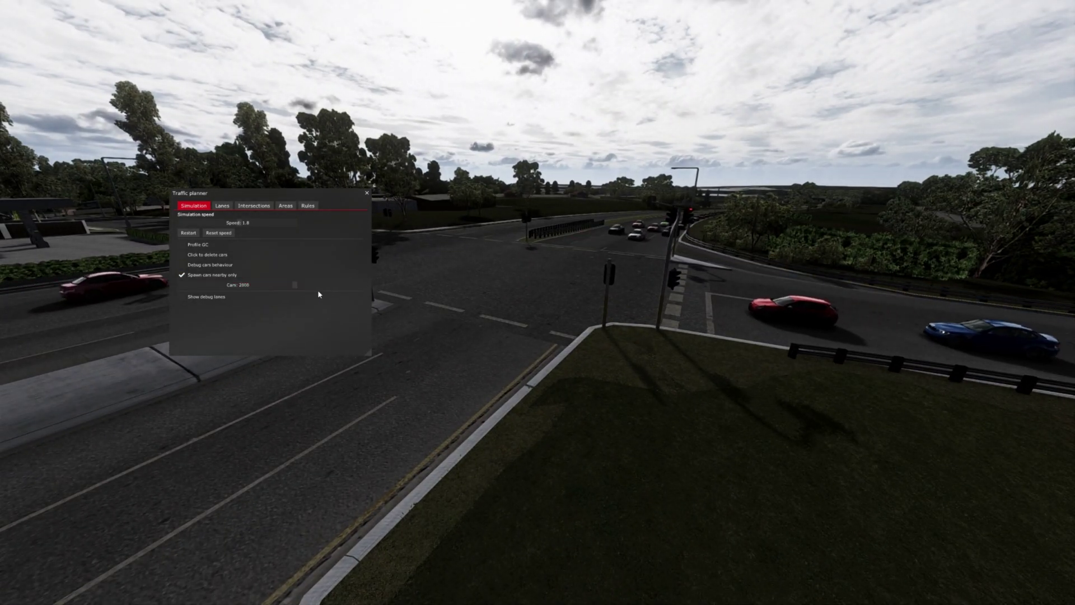
left_click_drag(239, 223, 266, 226)
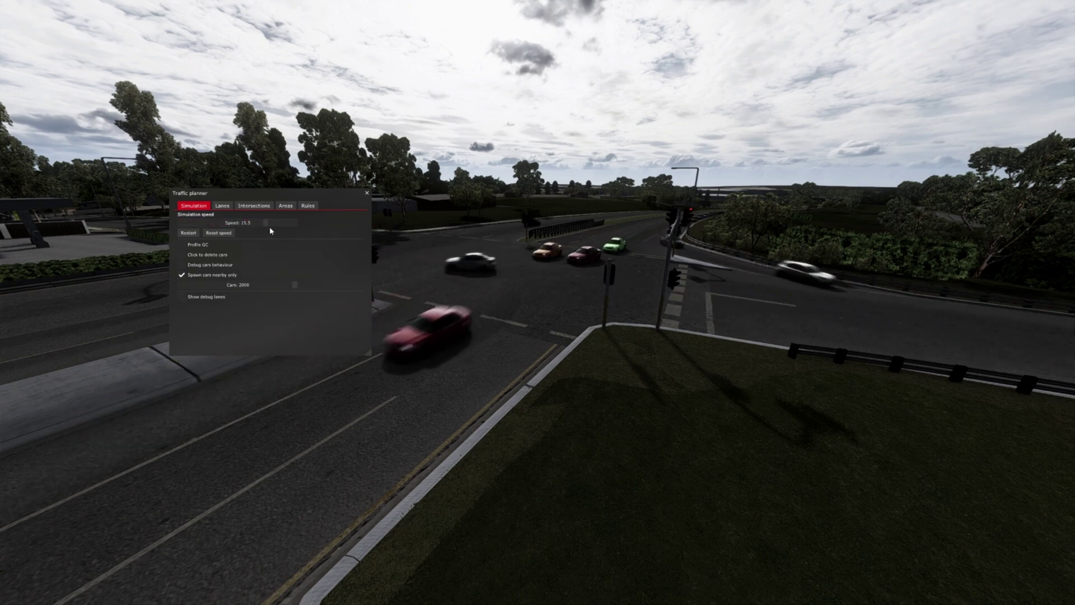